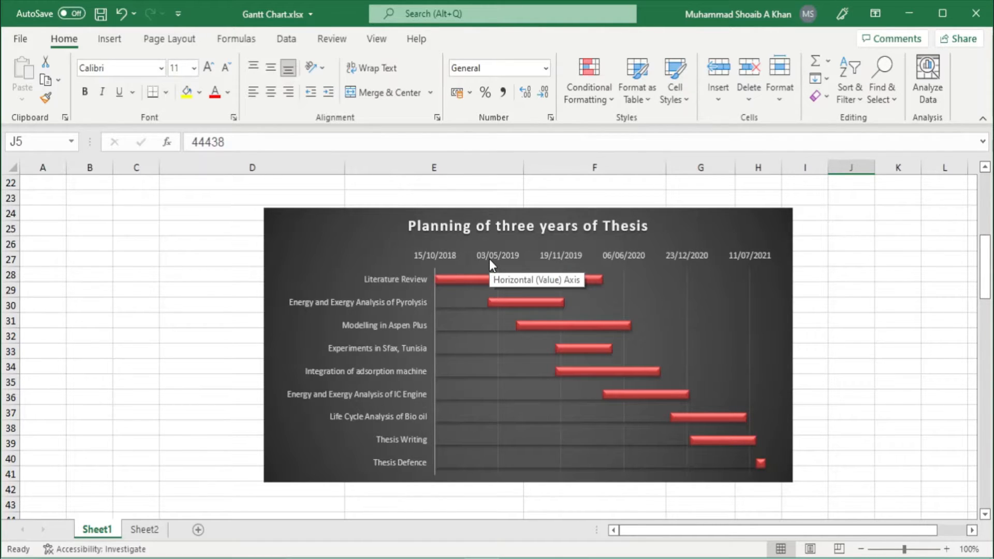
Step: Review the finished Gantt chart and its task table on Sheet1
scroll(497, 316, "up", 7)
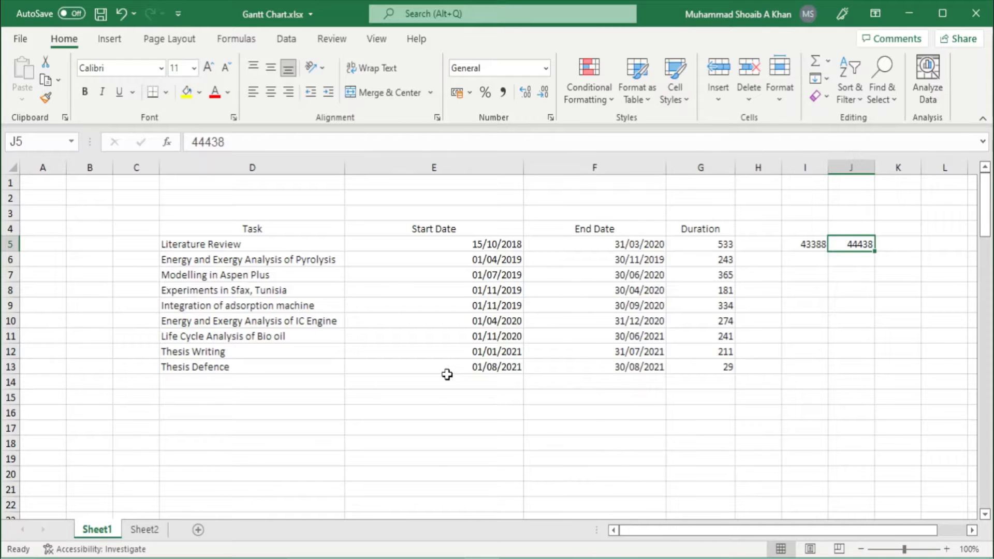
scroll(570, 402, "down", 4)
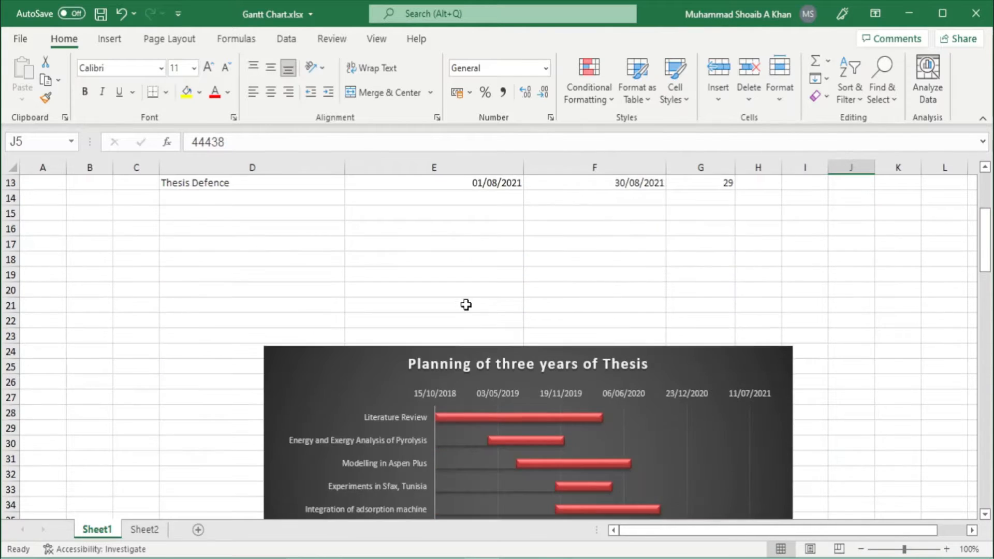
scroll(504, 305, "down", 2)
scroll(475, 327, "down", 1)
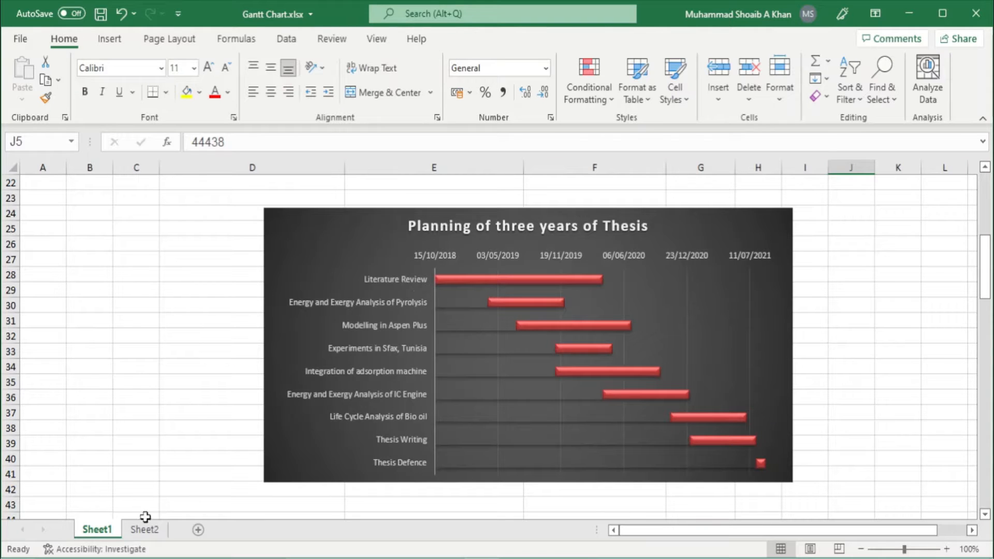
scroll(469, 264, "up", 7)
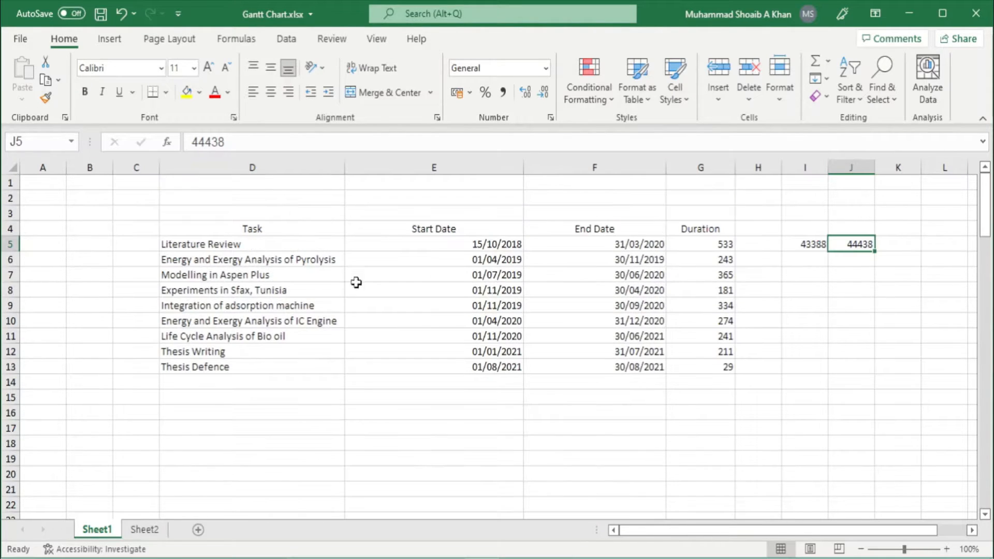
Step: Add a "Duration" heading in cell F5 beside the End Date column on Sheet2
left_click(145, 531)
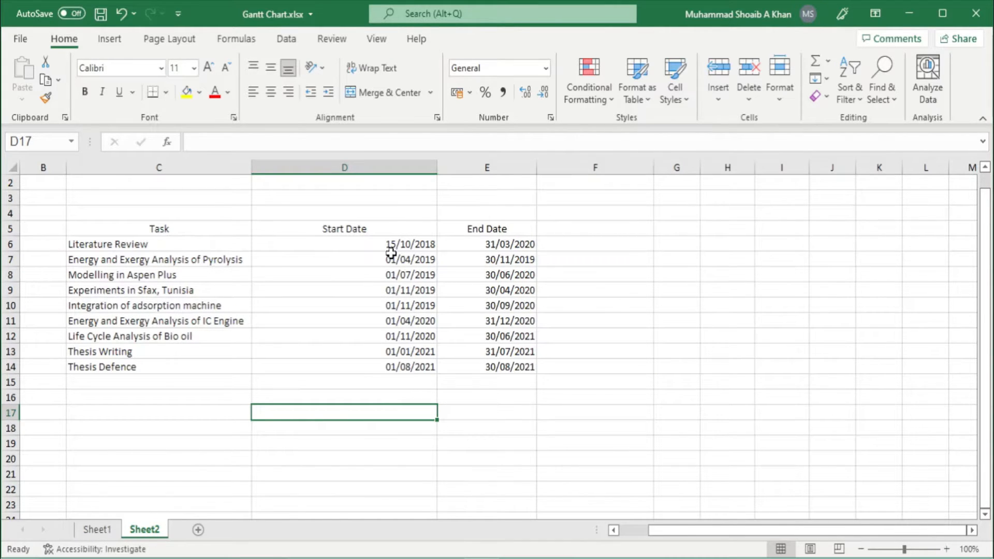
left_click(612, 227)
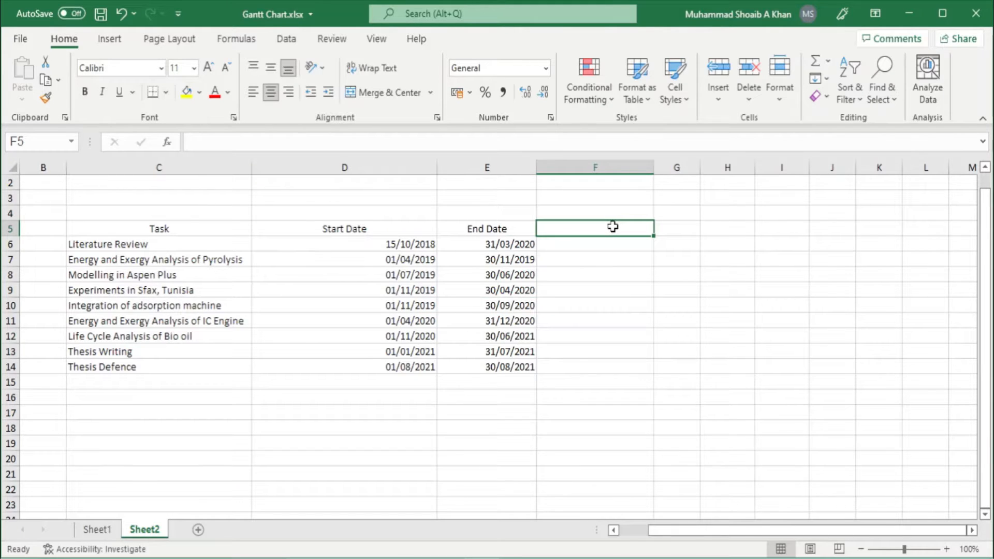
type("Duration")
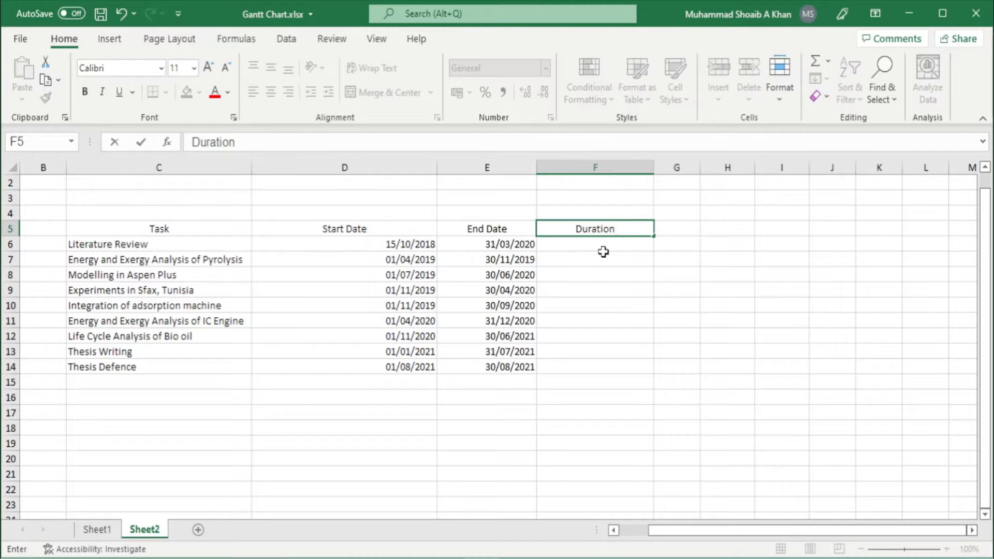
Step: Calculate the Literature Review duration in F6 as end date minus start date with =E6-D6
left_click(601, 249)
type("=")
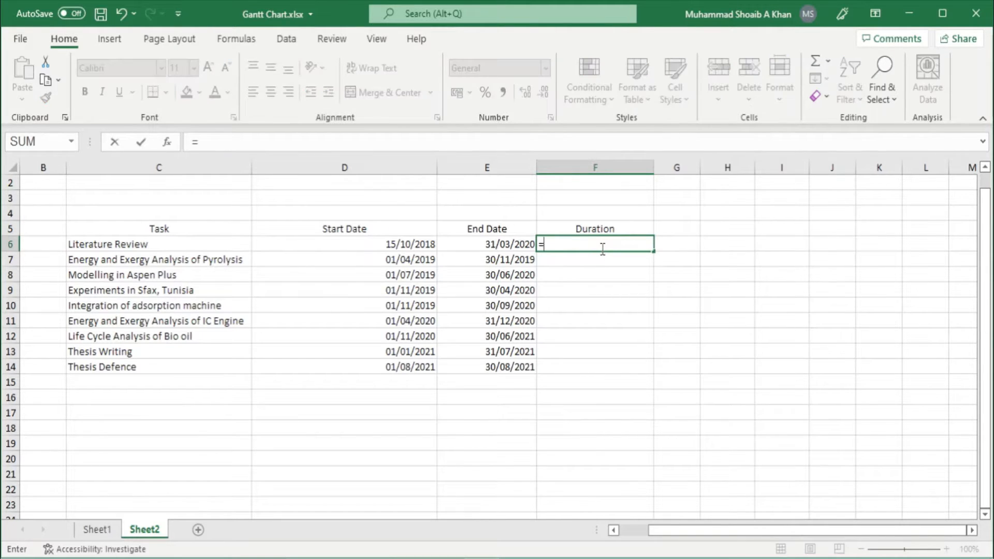
left_click(481, 244)
type("-")
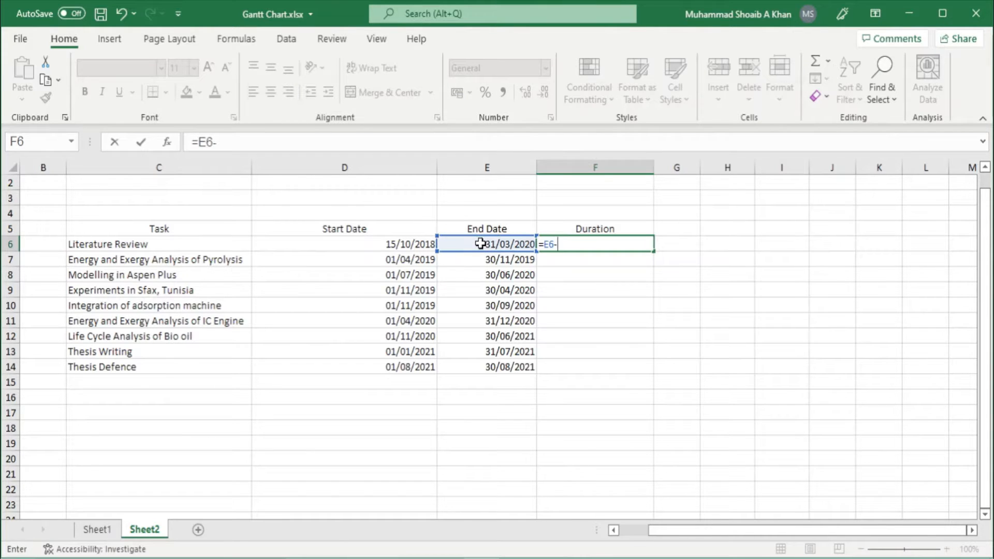
left_click(393, 247)
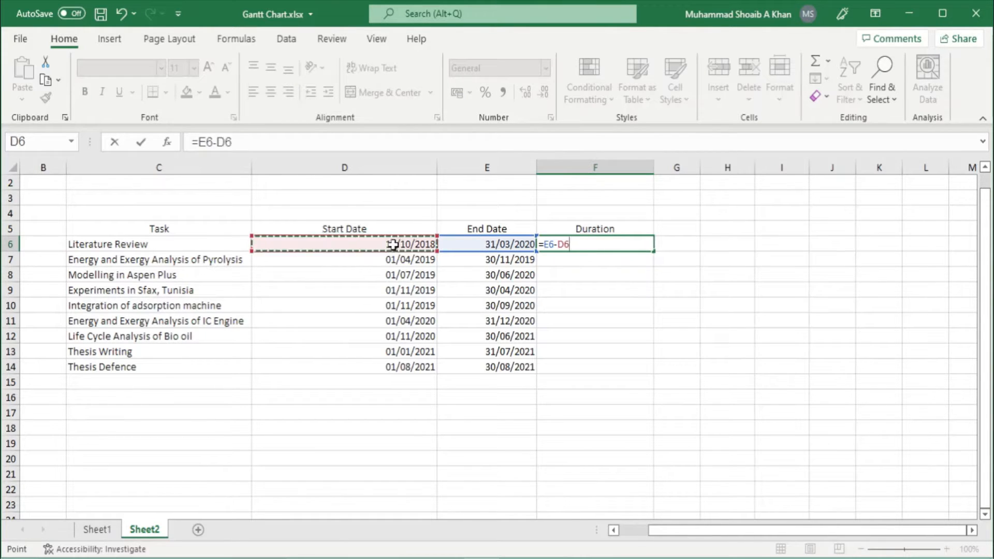
key("Return")
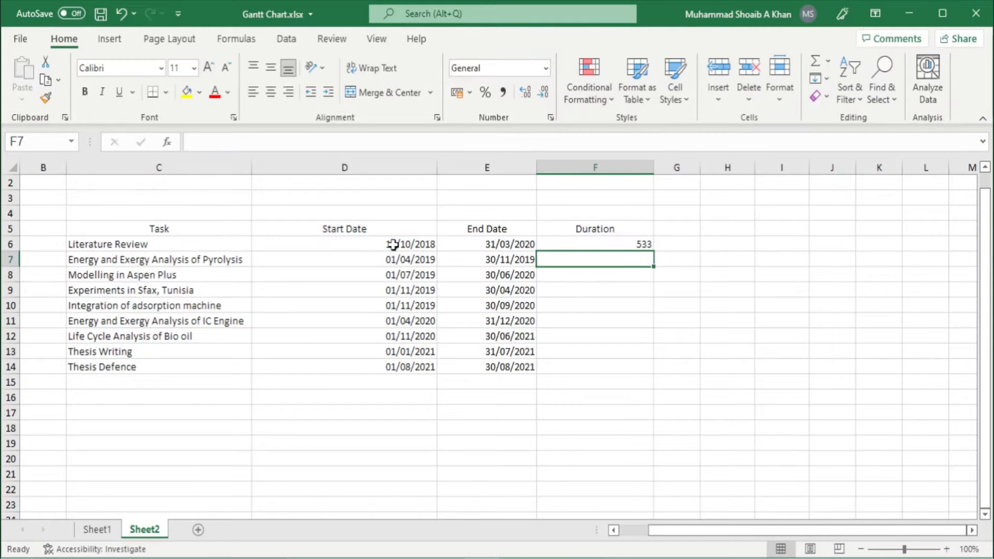
Step: Fill the duration formula from F6 down to F14 for all remaining tasks
left_click(630, 244)
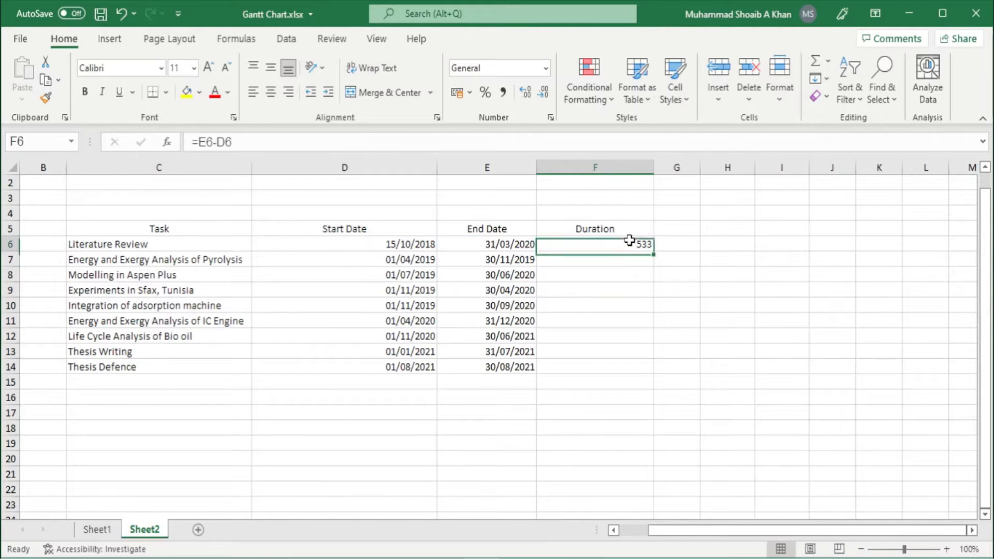
left_click_drag(655, 254, 644, 369)
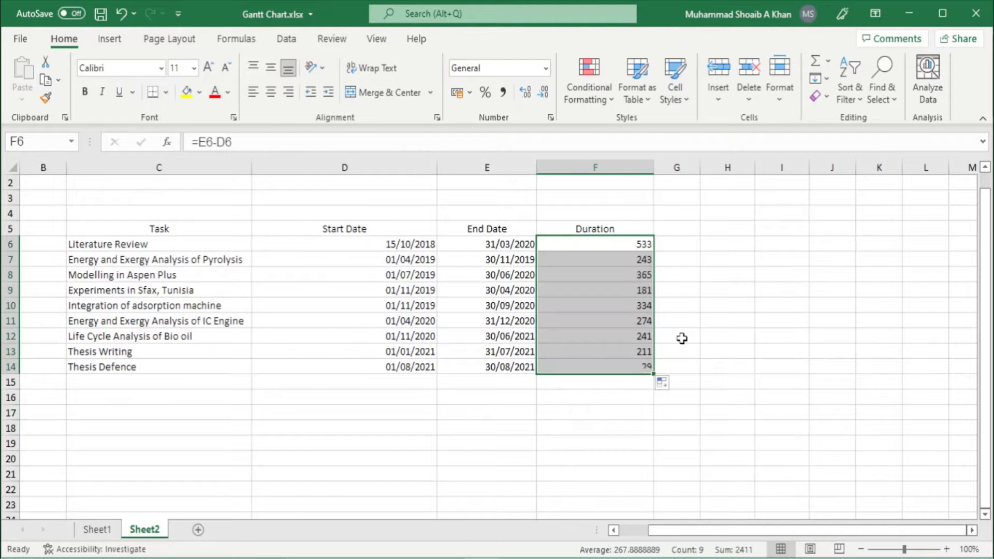
left_click(726, 427)
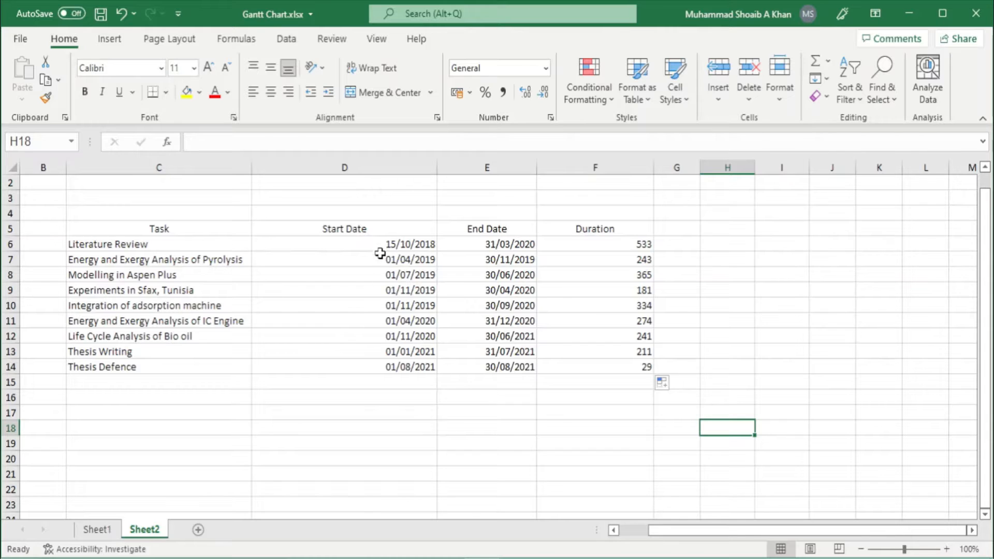
Step: Insert a Stacked Bar chart from the start dates in D6:D14 and move it down to begin at row 13
left_click_drag(378, 247, 378, 367)
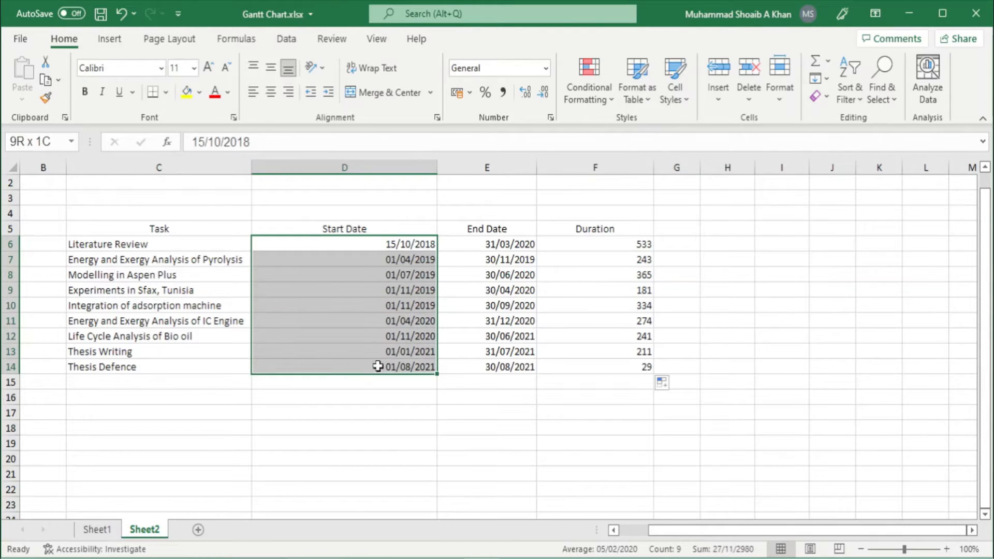
left_click(108, 41)
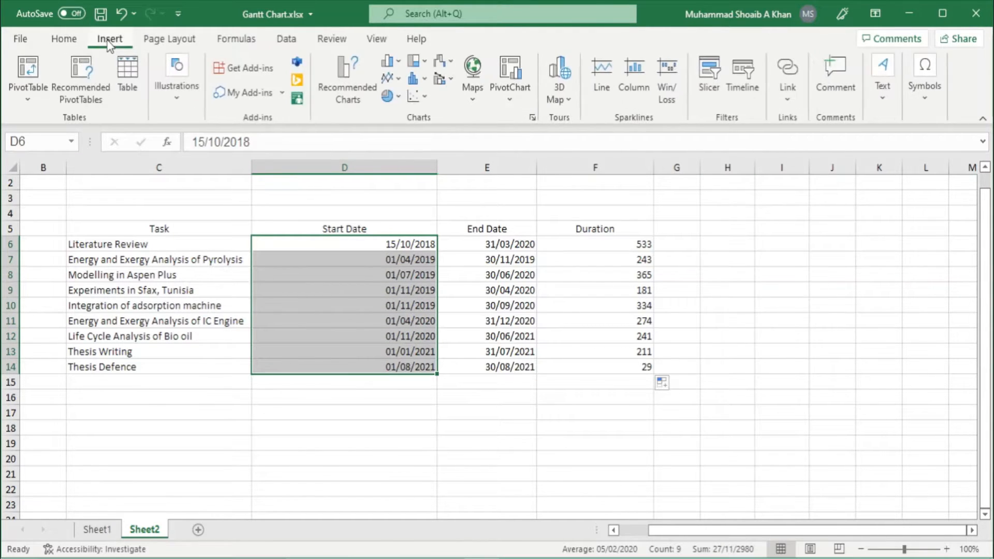
left_click(532, 118)
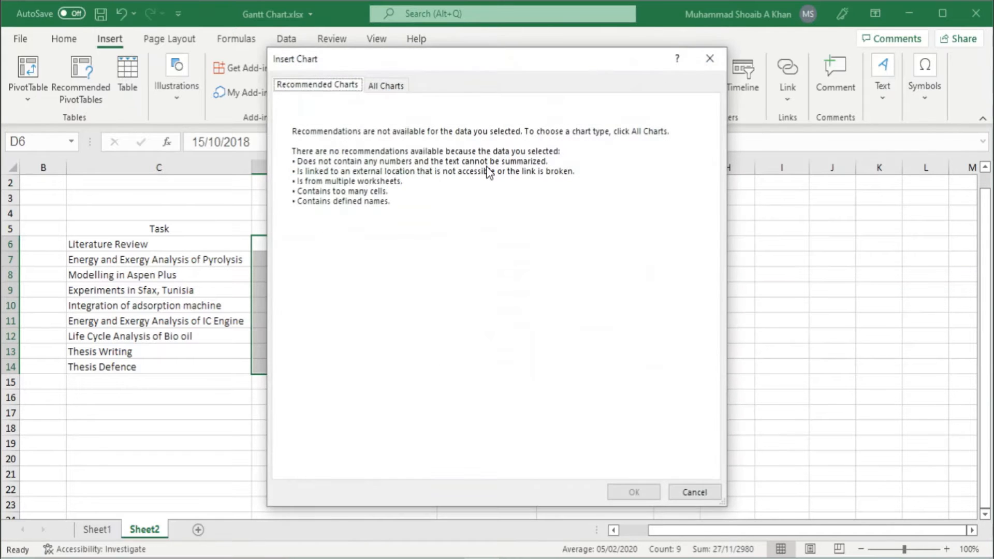
left_click(400, 90)
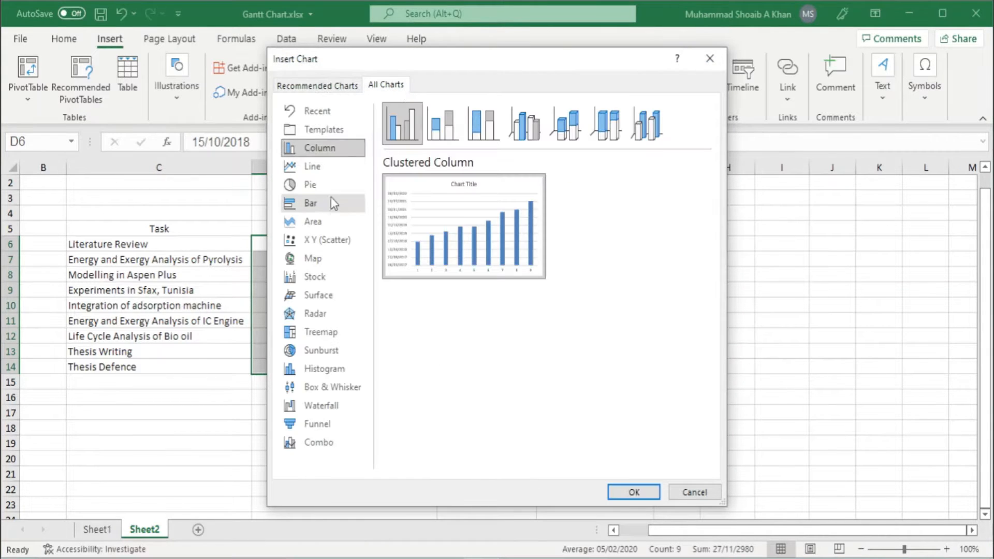
left_click(313, 204)
left_click(446, 127)
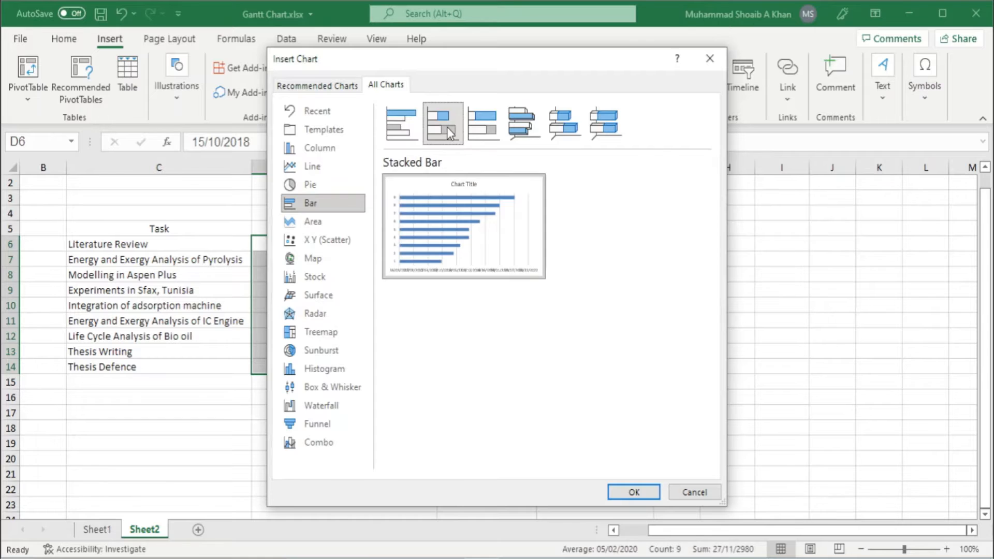
left_click(634, 491)
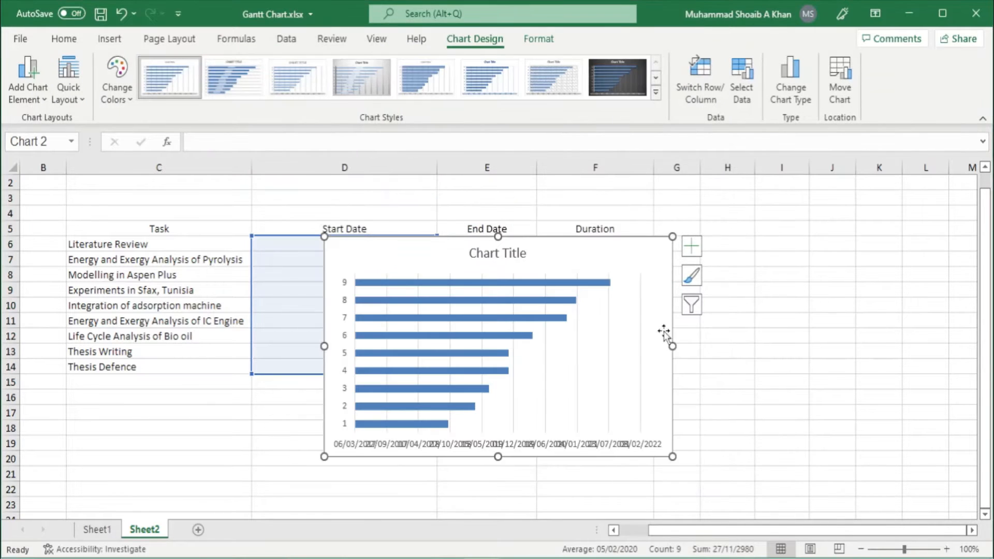
left_click_drag(580, 252, 464, 364)
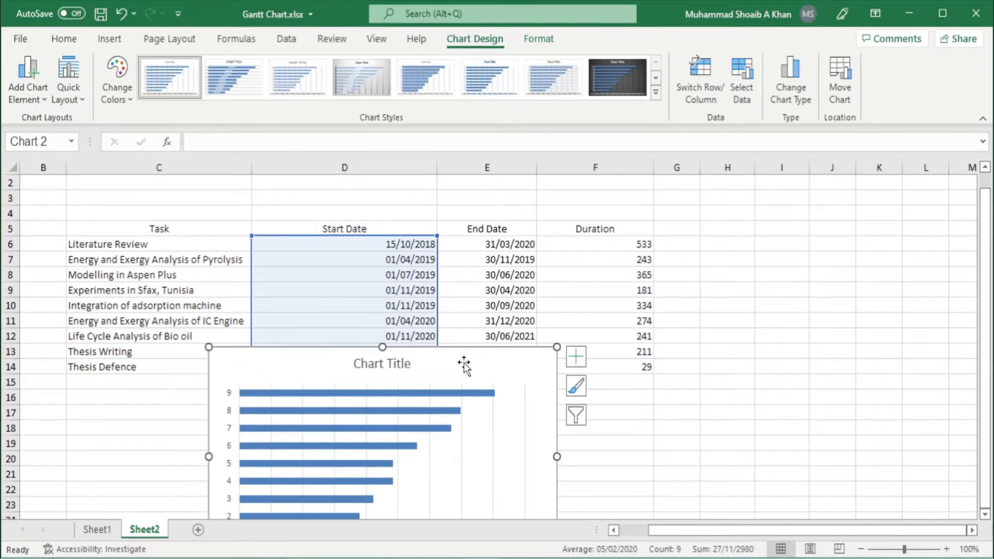
scroll(536, 352, "down", 1)
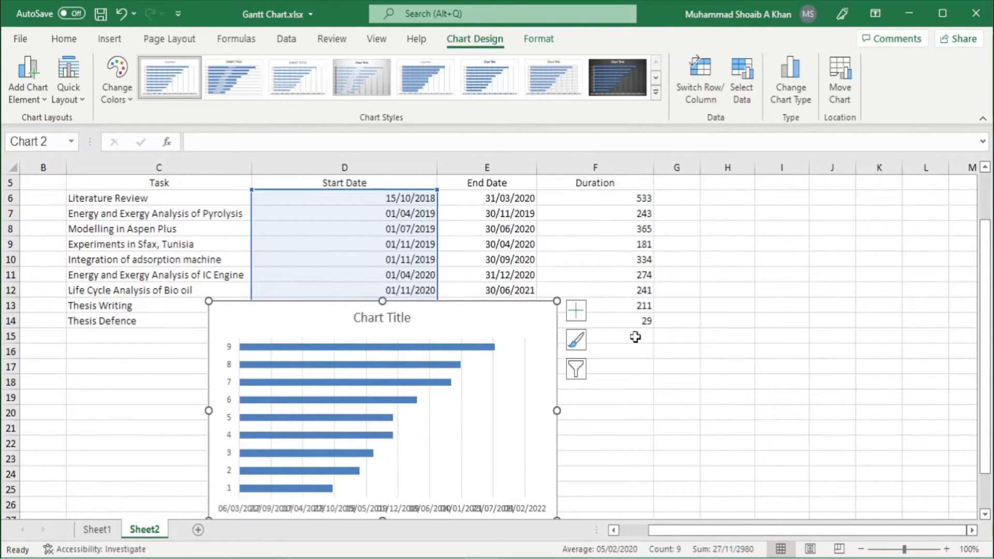
Step: Add a second chart data series named "Duration" using the values in F6:F14
left_click(578, 376)
left_click(725, 545)
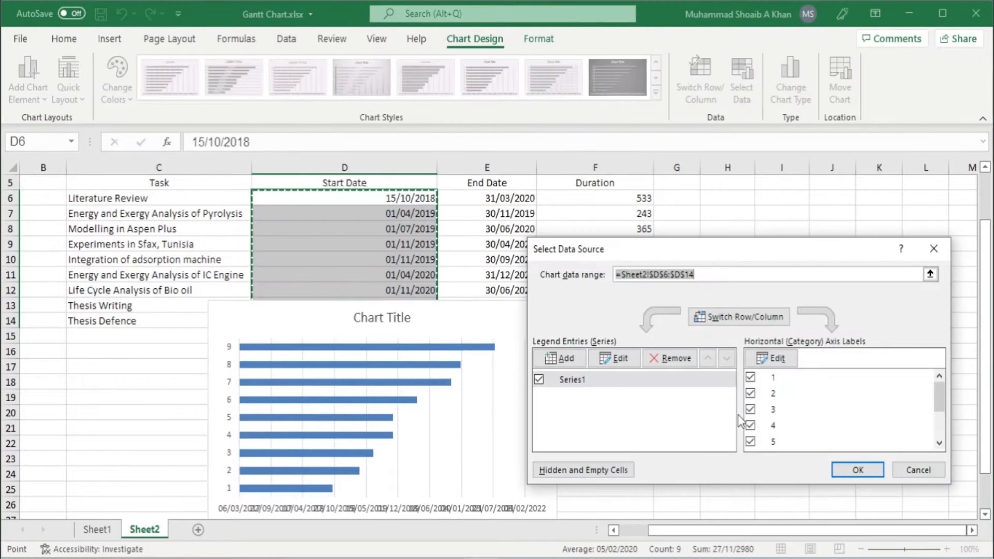
left_click(571, 358)
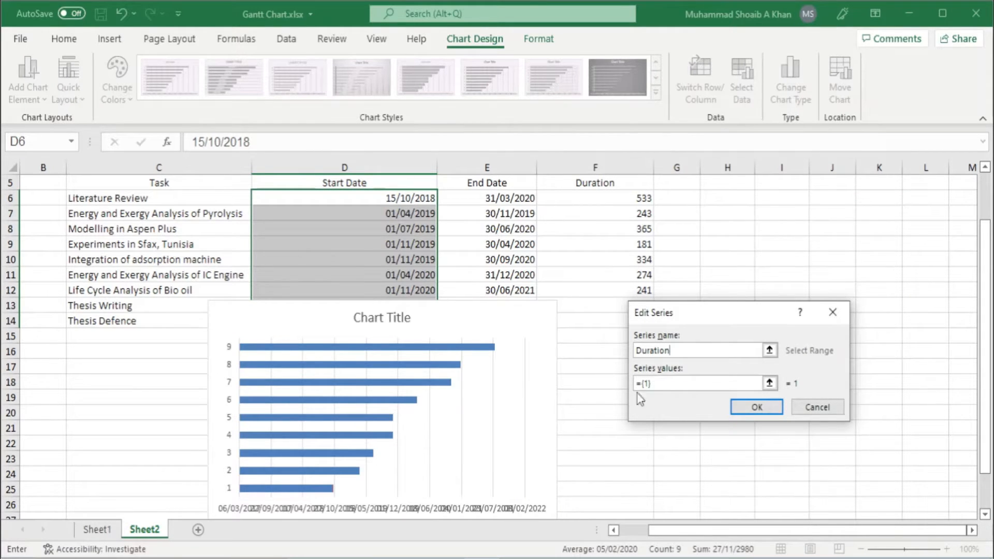
left_click(694, 383)
left_click_drag(599, 200, 621, 320)
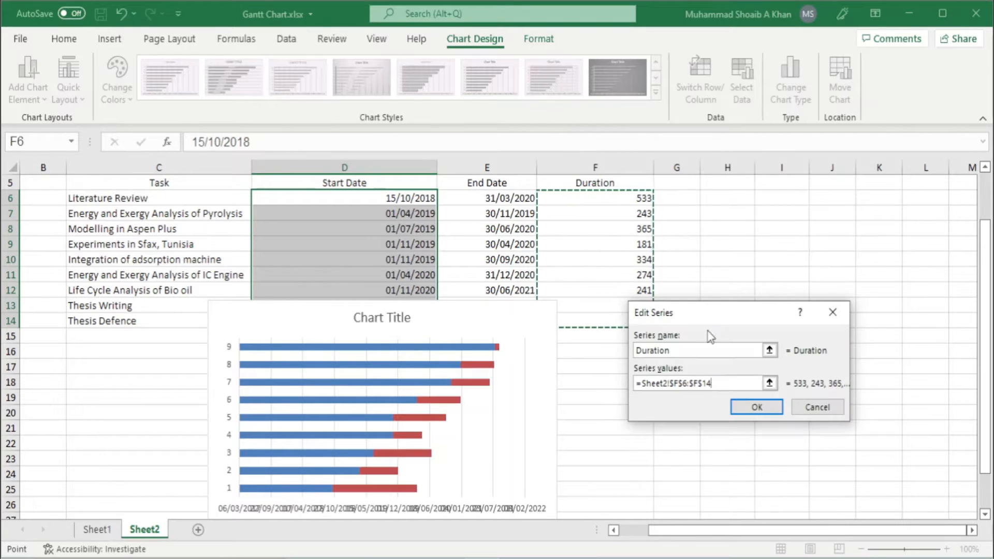
left_click_drag(725, 321, 699, 323)
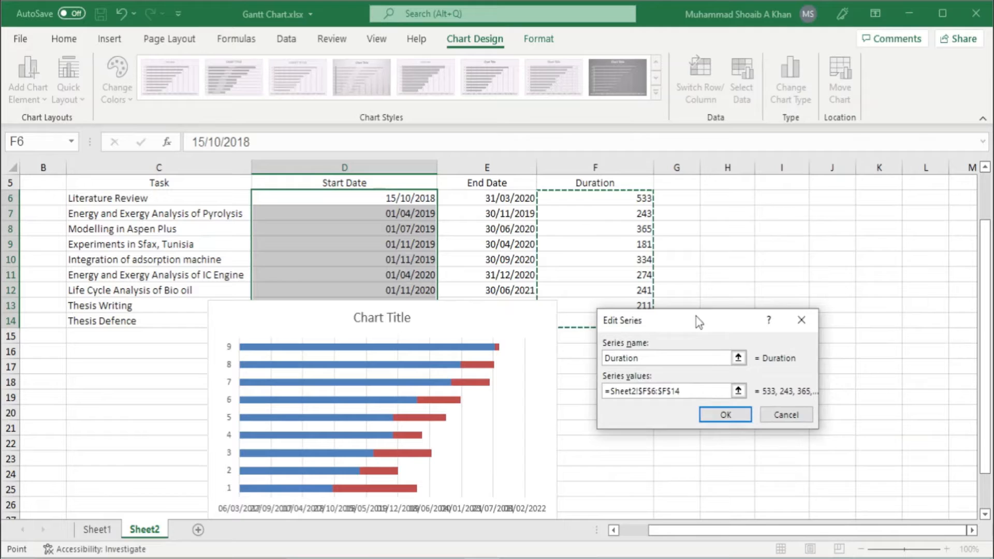
left_click(725, 415)
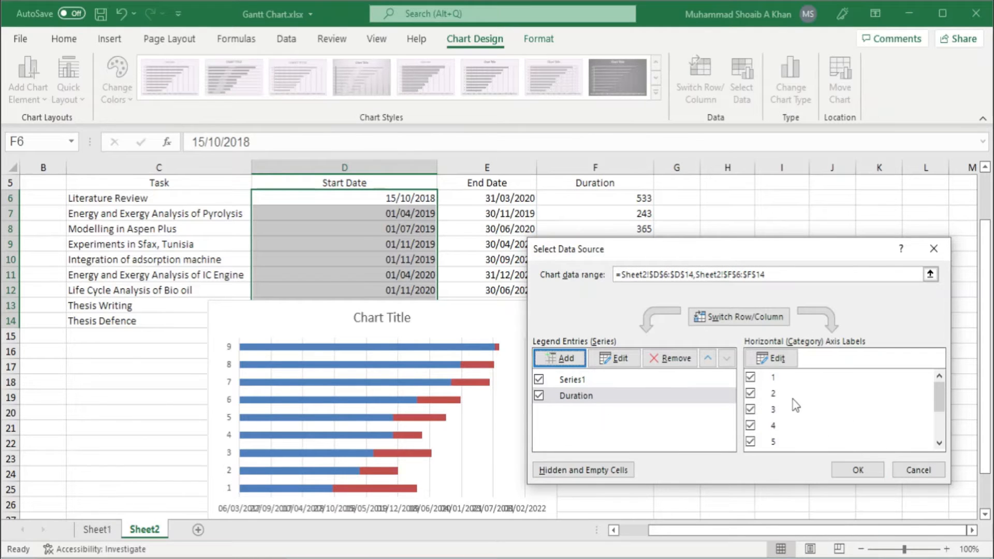
Step: Use the task names in C6:C14 as the chart's category axis labels and apply the data source changes
left_click(774, 359)
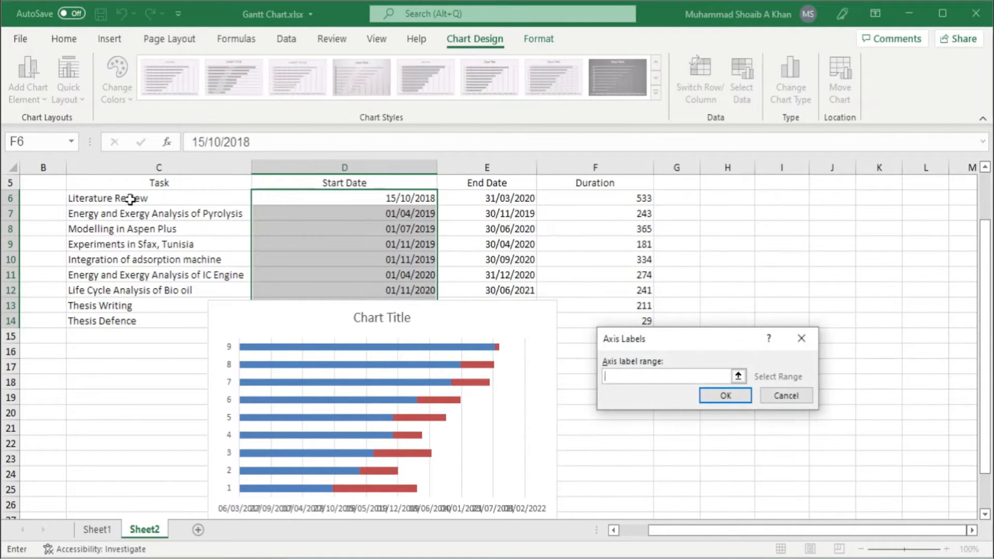
left_click_drag(130, 199, 138, 322)
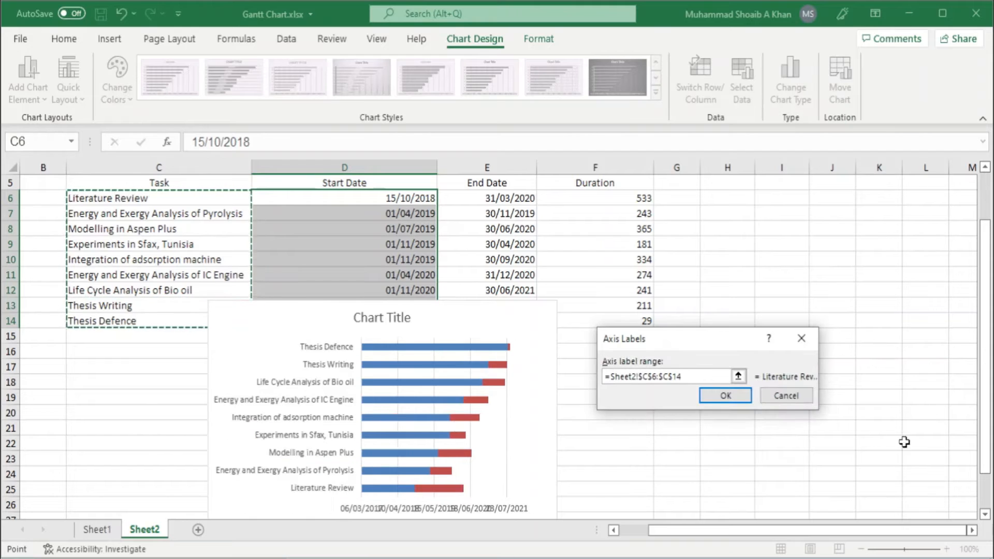
left_click(727, 397)
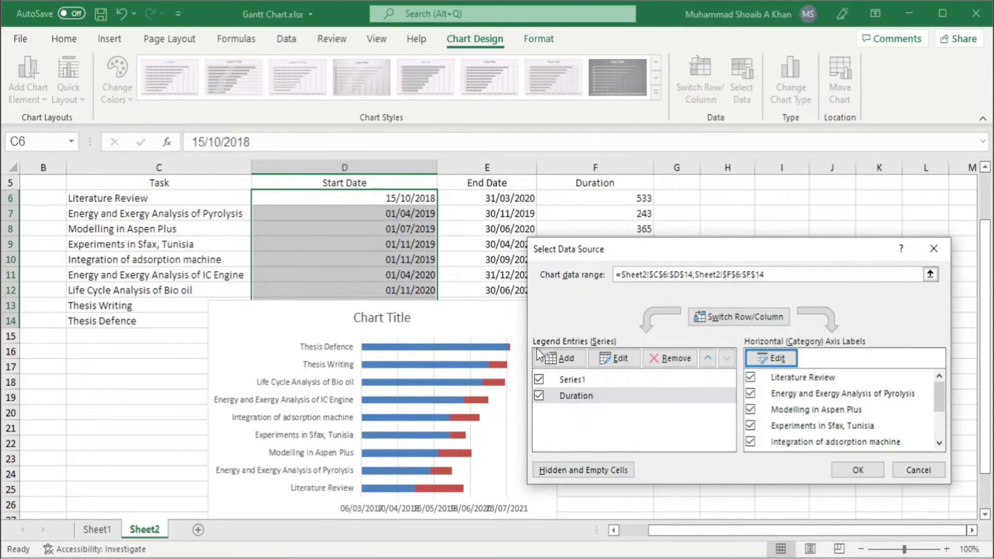
left_click(843, 470)
Step: Widen the stacked bar chart and reposition it across columns C to G, from about row 9 to row 23
left_click_drag(511, 339, 607, 253)
left_click_drag(688, 356, 804, 377)
left_click_drag(636, 252, 509, 252)
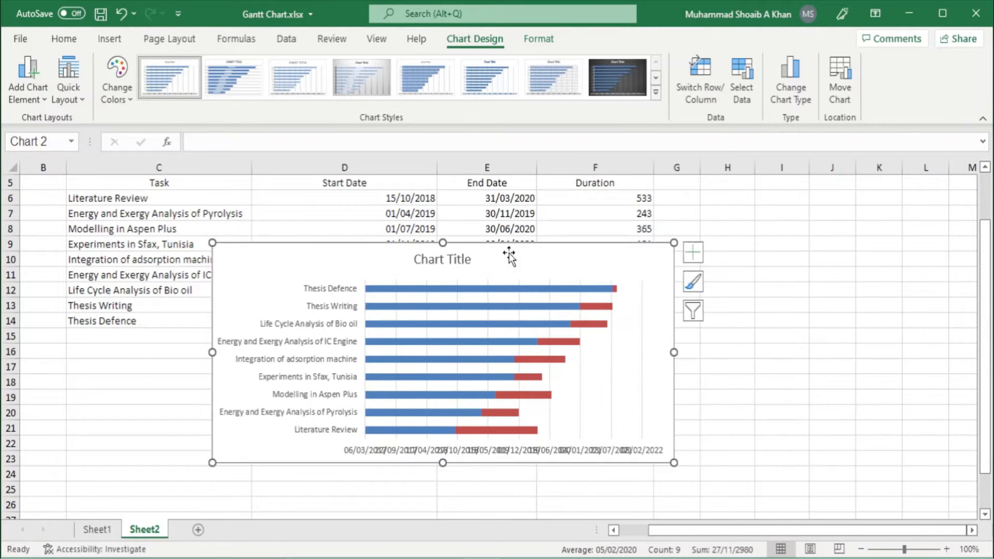
Step: Set the start-date series of the stacked bar chart to No fill so only the duration bars show
left_click(448, 289)
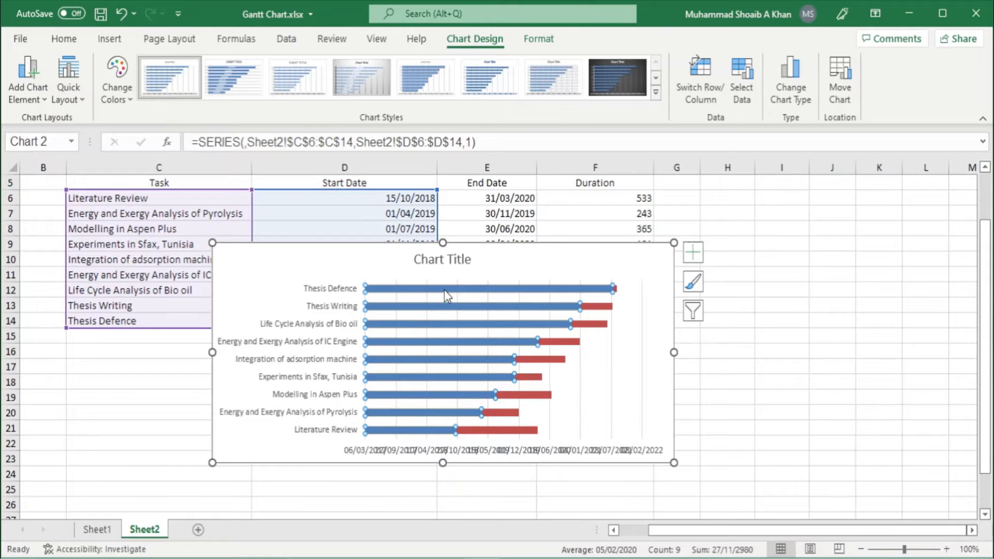
double_click(445, 290)
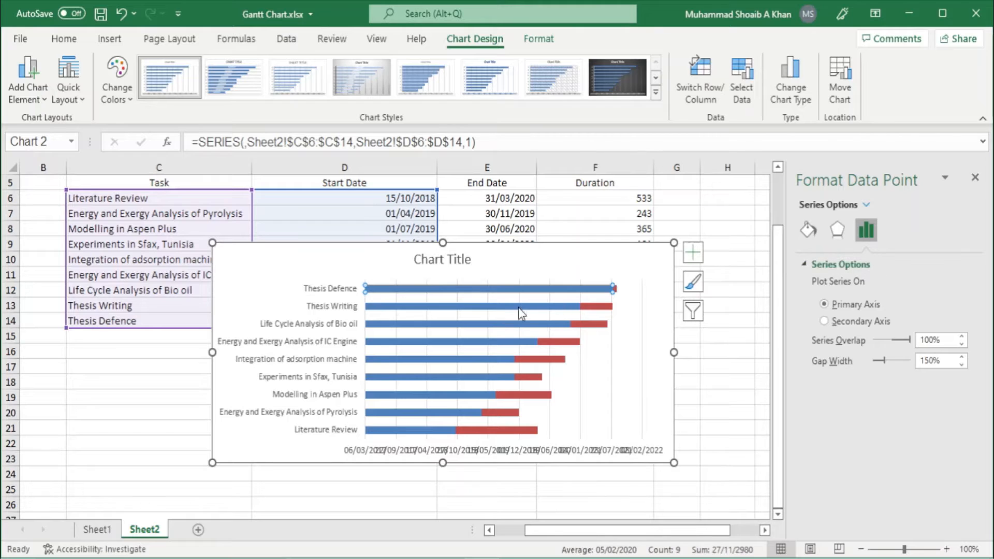
left_click(974, 180)
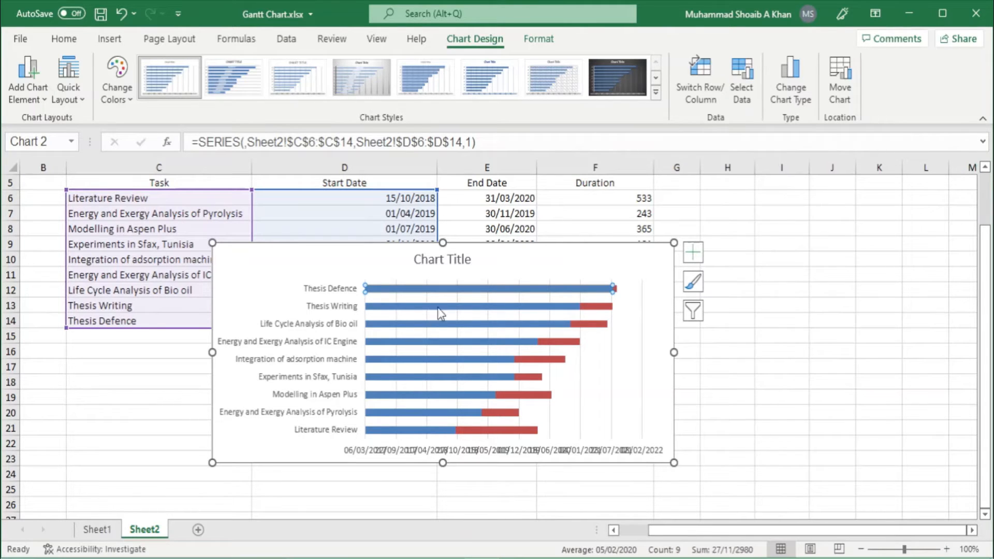
double_click(444, 290)
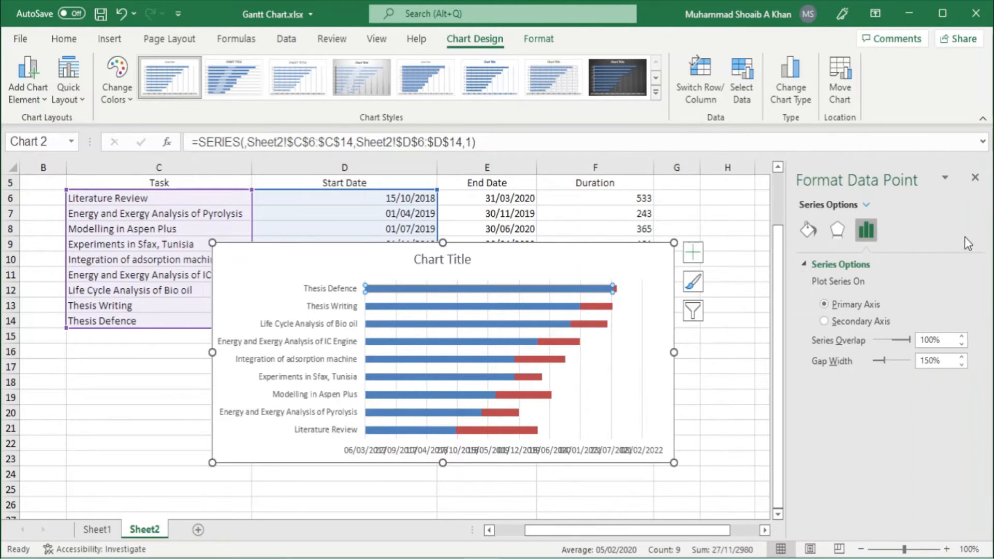
left_click(808, 230)
left_click(472, 313)
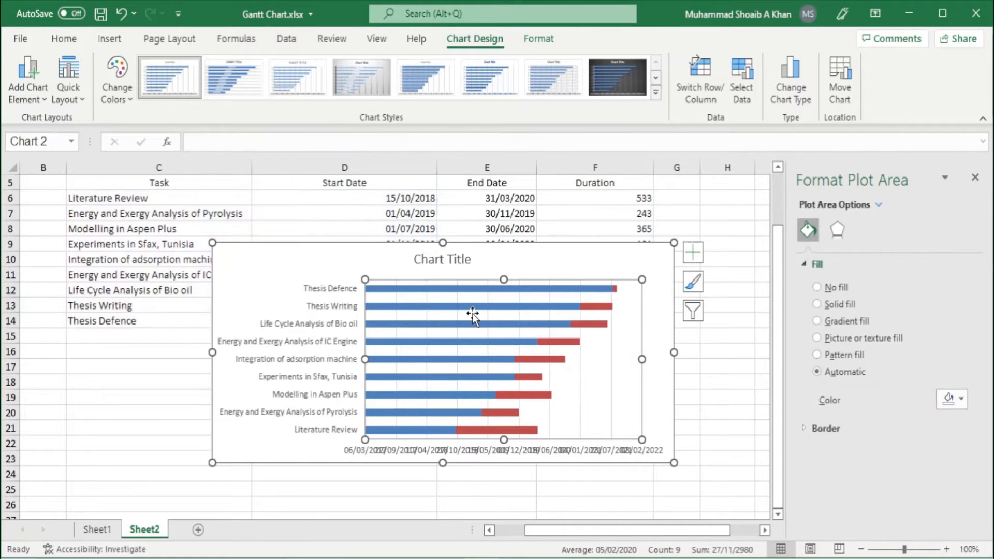
left_click(486, 308)
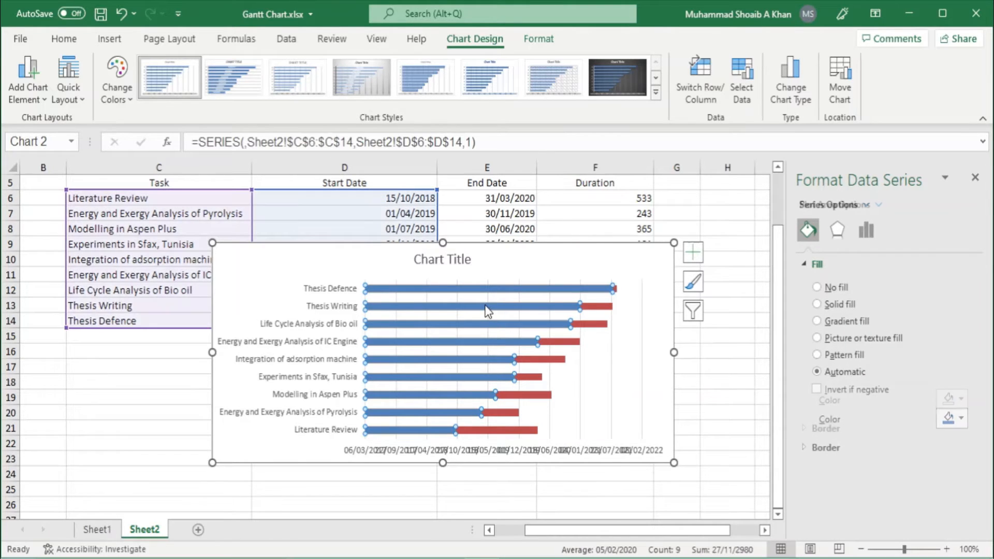
left_click(818, 288)
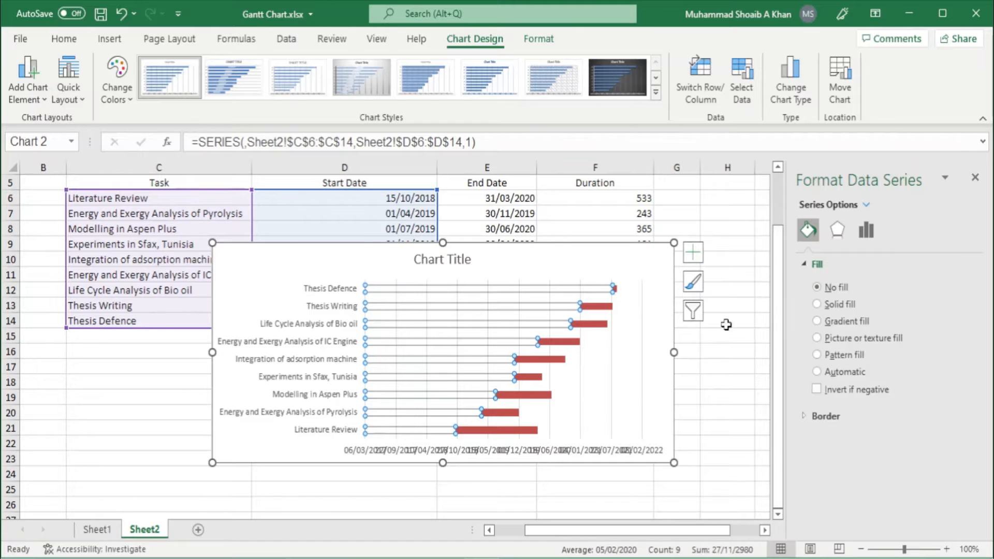
left_click(975, 178)
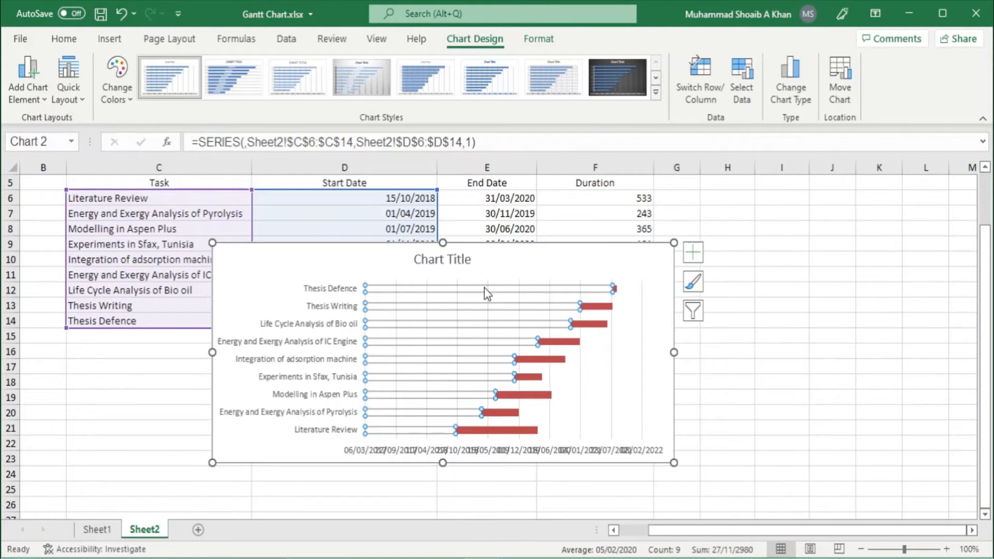
left_click(483, 327)
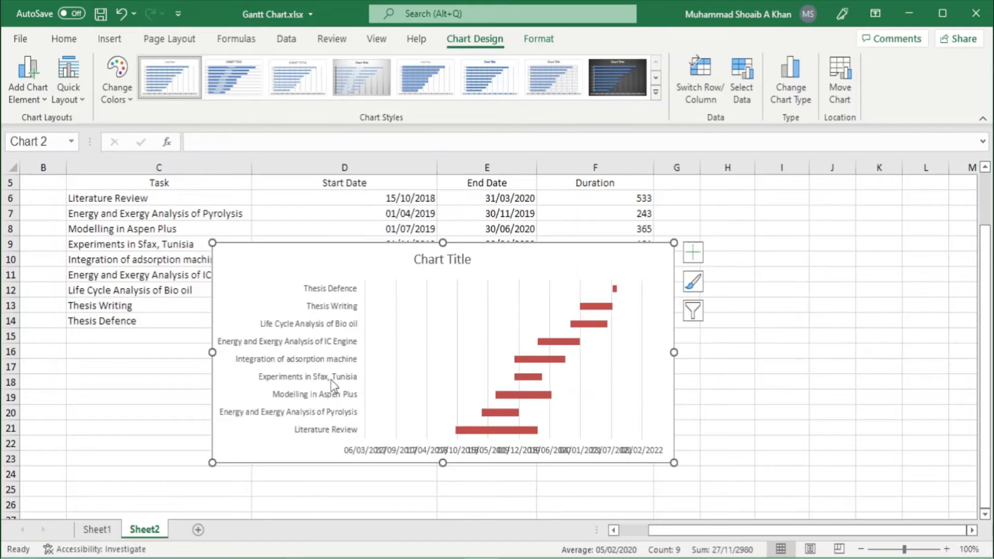
Step: List the chart's task axis categories in reverse order and move the chart down to begin at about row 12
double_click(328, 298)
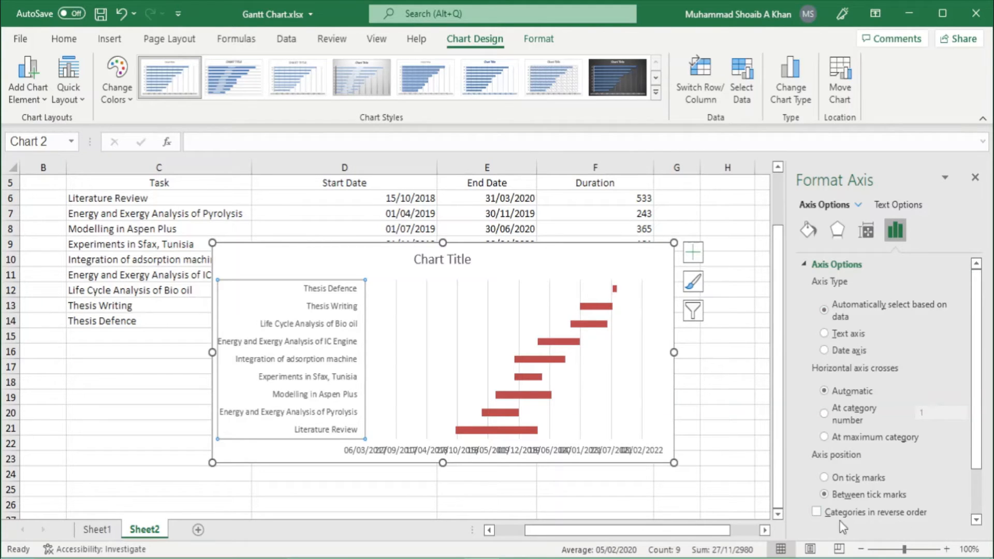
left_click(817, 513)
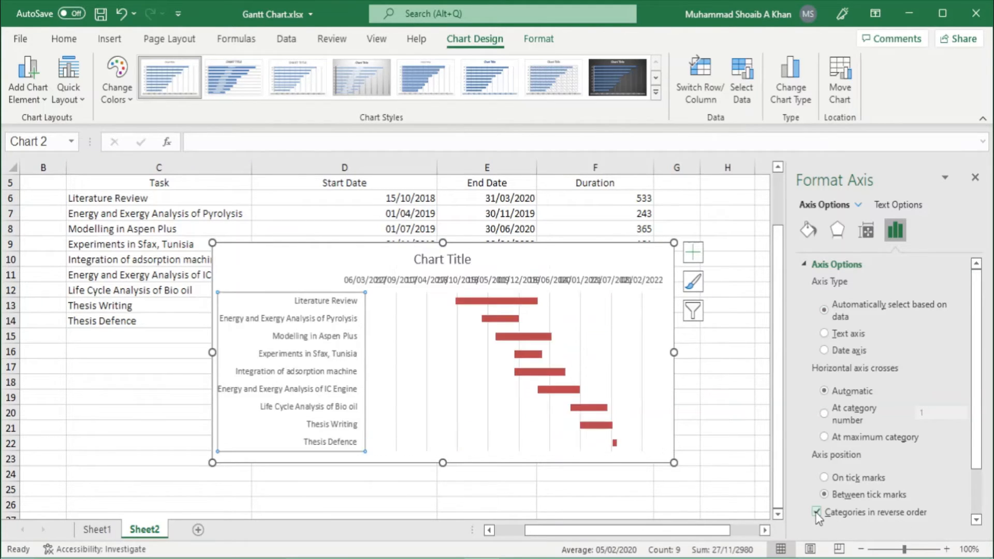
left_click(974, 178)
left_click_drag(545, 268, 542, 315)
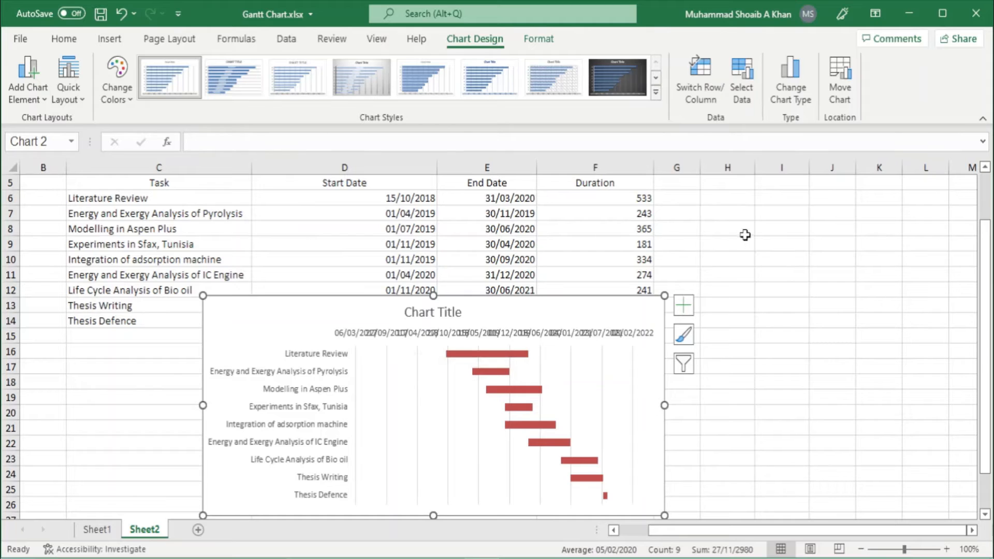
Step: Copy the first start date from D6 into cell H6
left_click(404, 198)
key("ctrl+c")
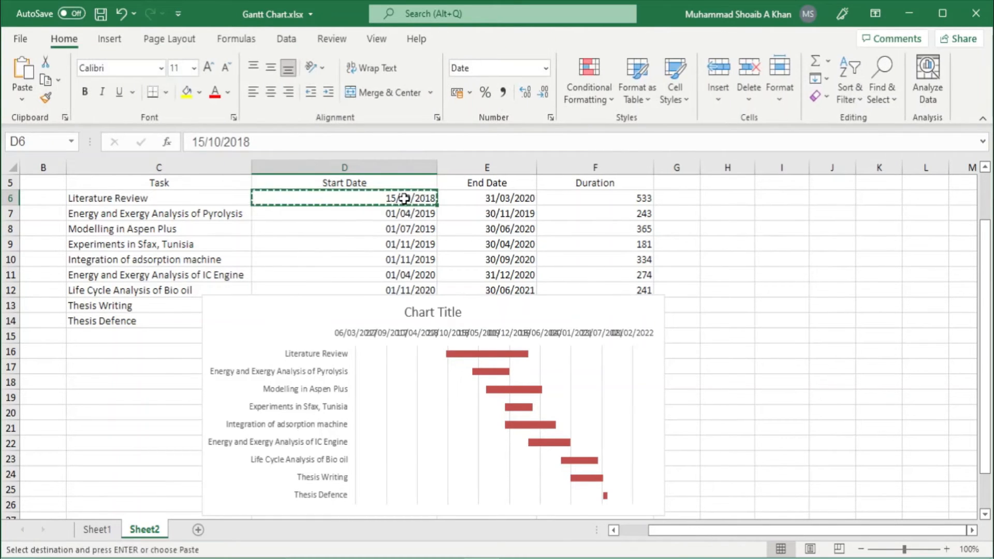
left_click(738, 200)
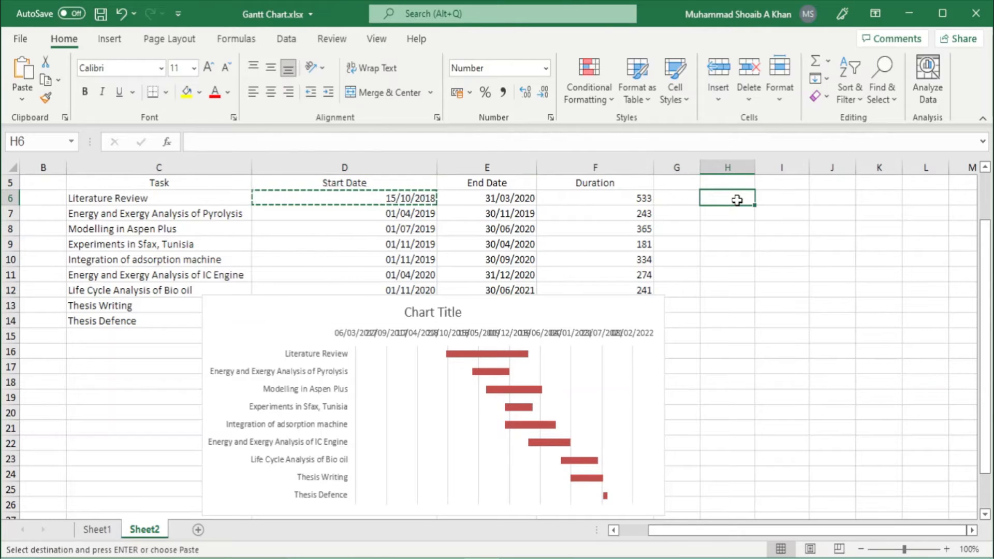
key("ctrl+v")
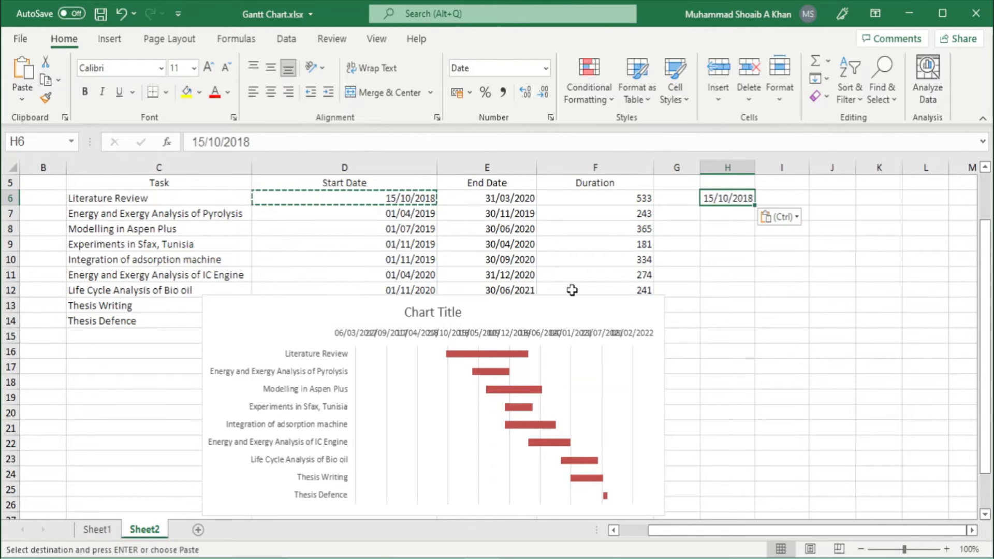
Step: Move the chart down to begin at row 17 and copy the last end date from E14 into I6
scroll(570, 282, "down", 1)
left_click_drag(570, 275, 577, 330)
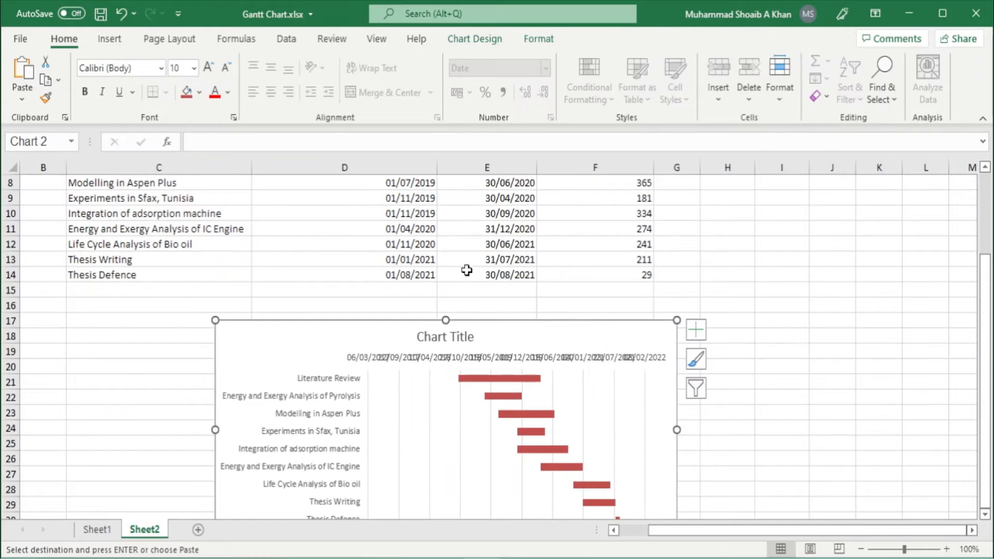
left_click(500, 276)
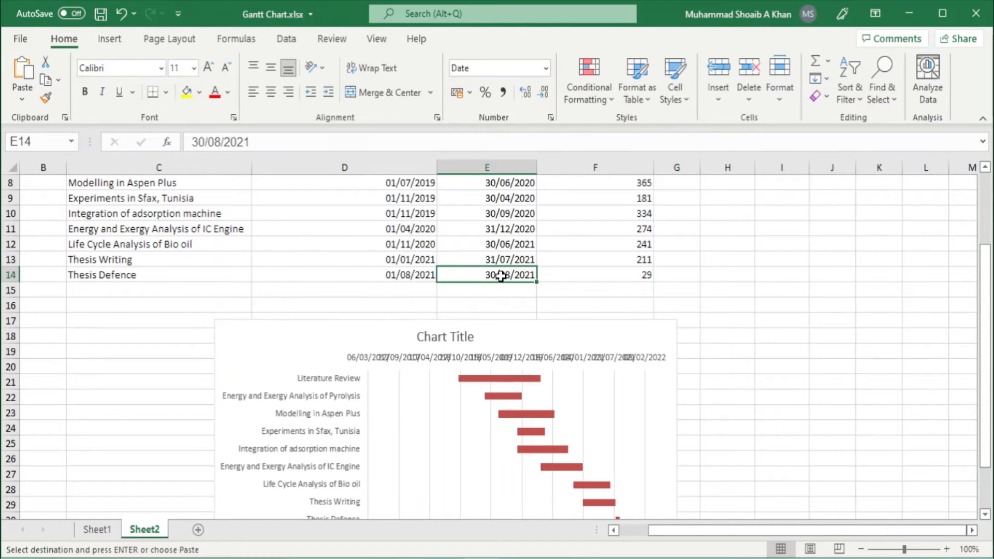
key("ctrl+c")
scroll(794, 349, "up", 3)
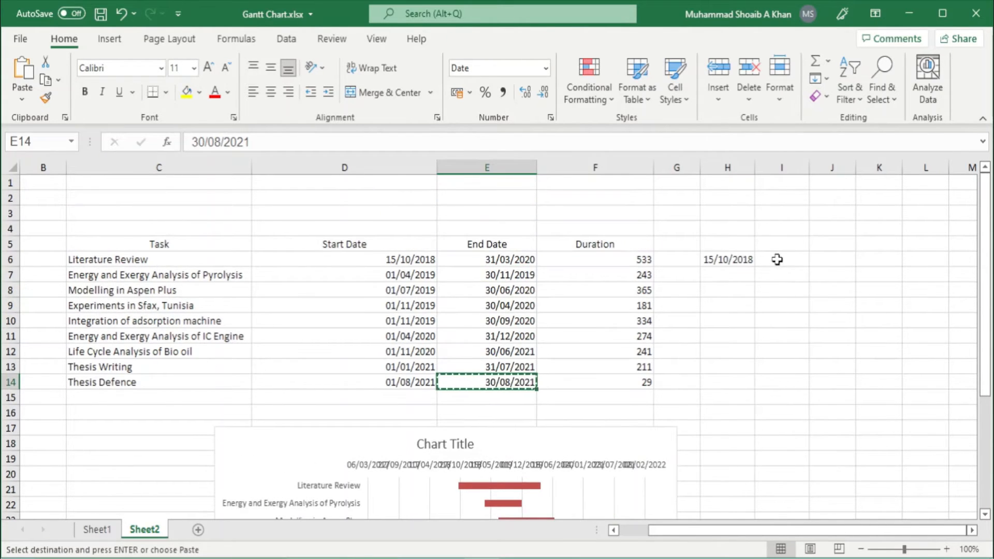
left_click(778, 260)
key("ctrl+v")
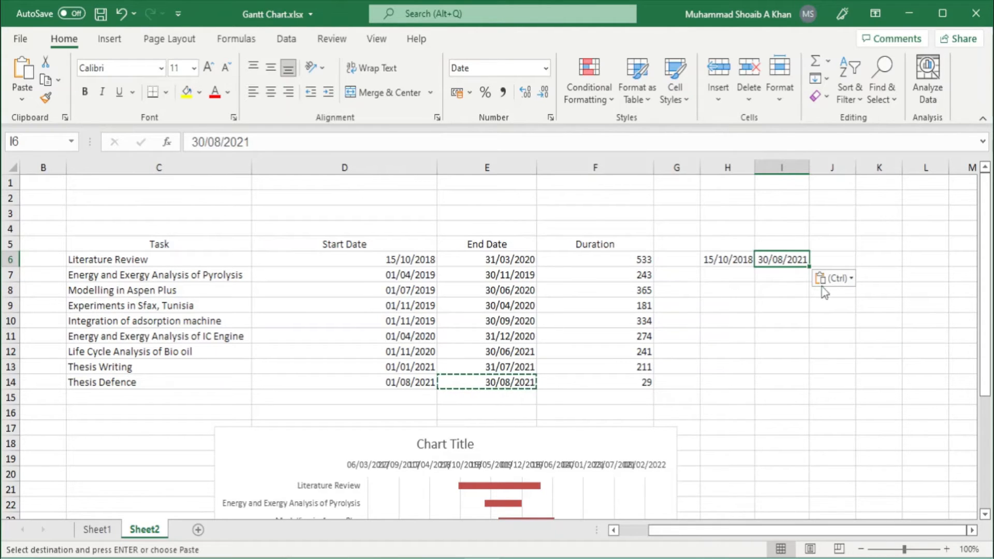
Step: Change the number format of the copied dates in H6:I6 to General to get their serial numbers
left_click_drag(728, 258, 771, 263)
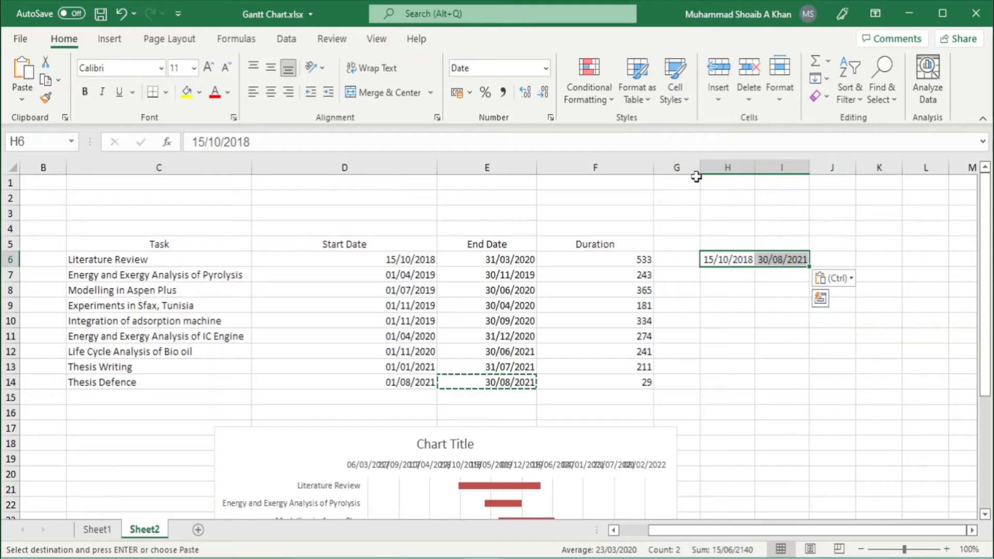
left_click(546, 67)
left_click(529, 98)
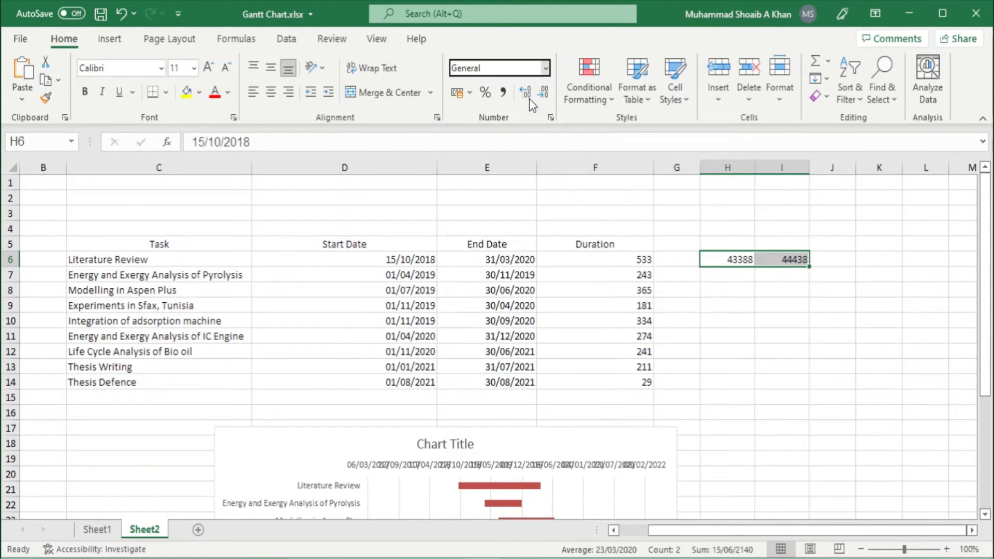
left_click(788, 312)
left_click(741, 262)
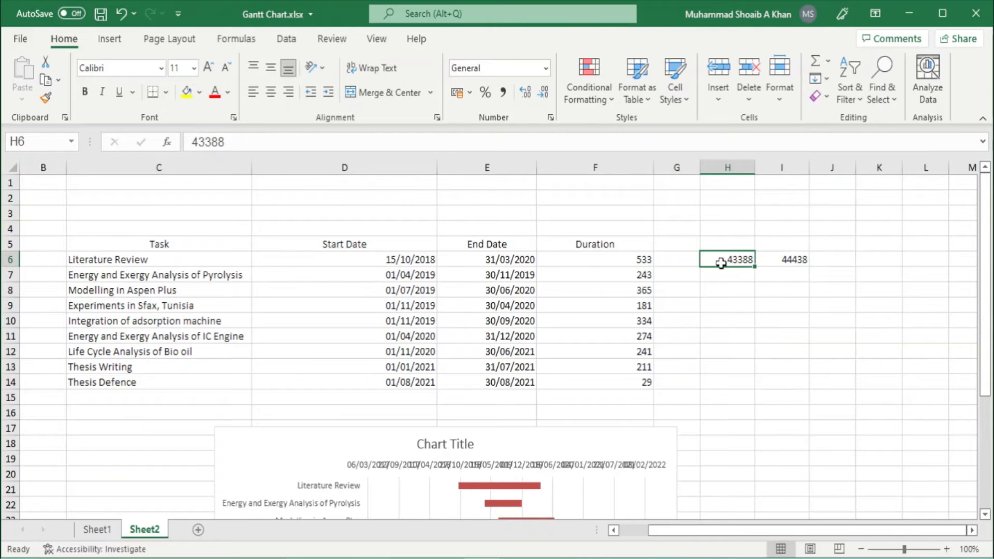
left_click(790, 257)
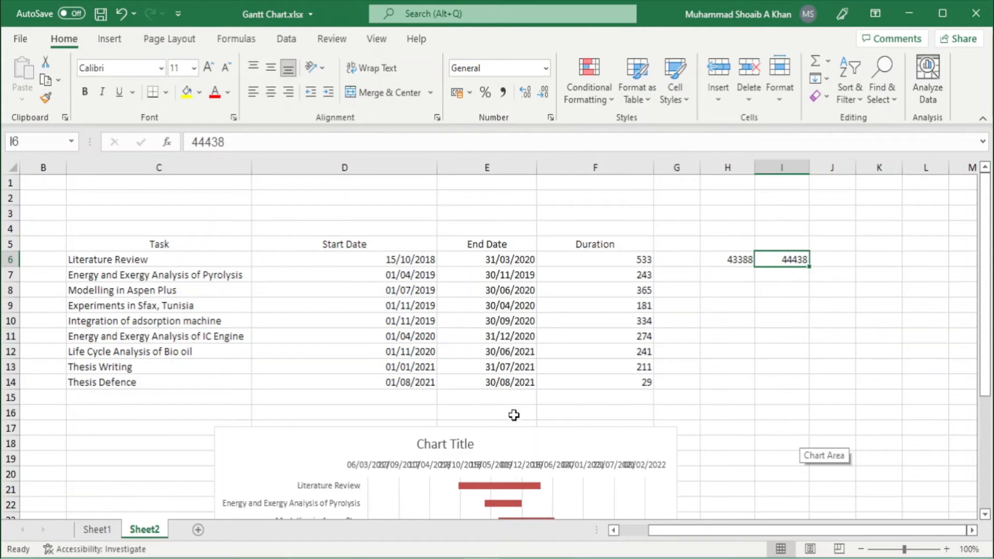
Step: Set the date axis minimum bound to 43388, copied from cell H6
double_click(399, 468)
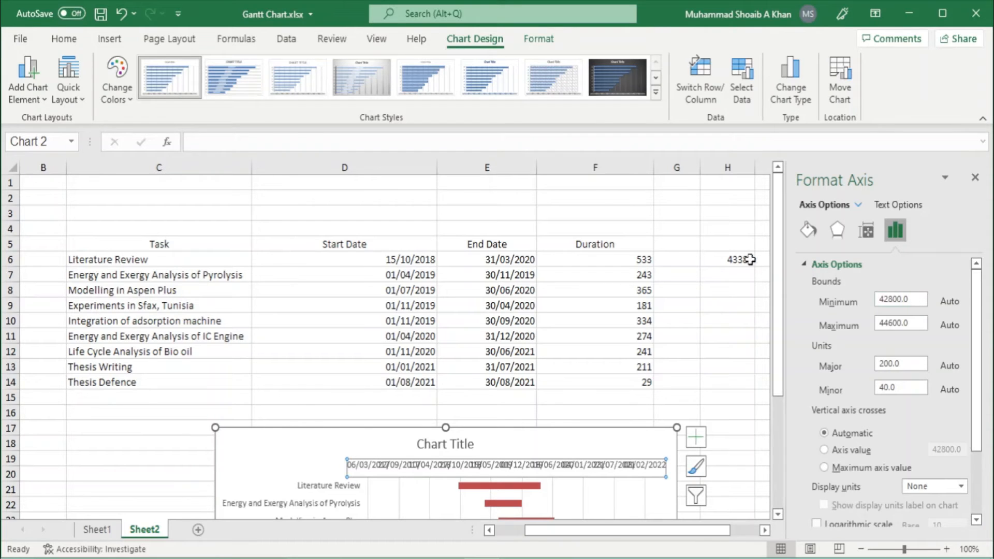
left_click(738, 255)
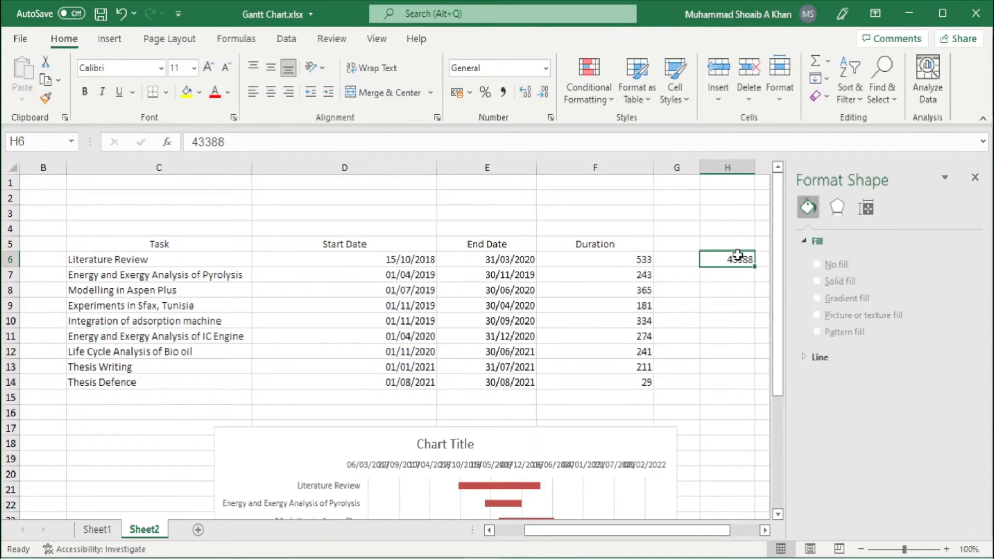
key("ctrl+c")
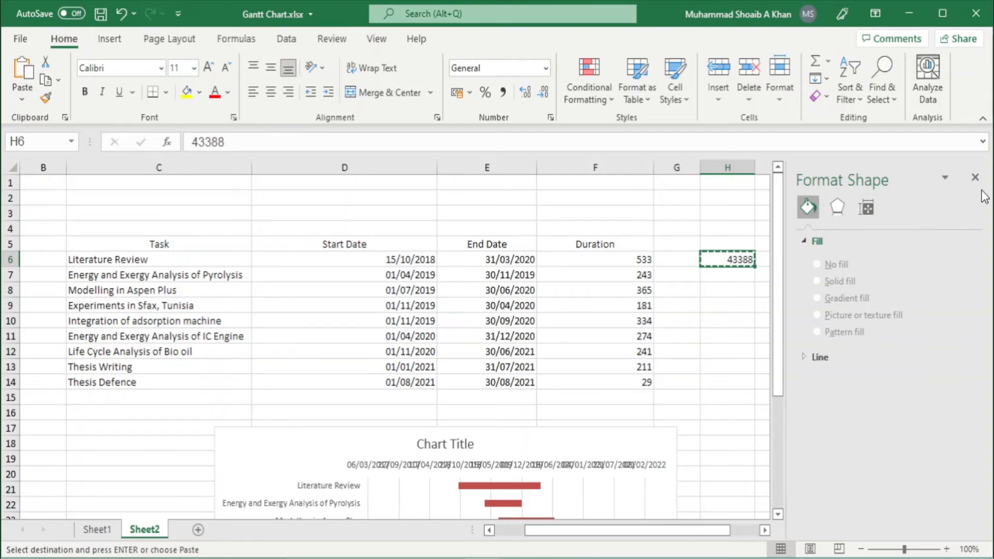
left_click(976, 178)
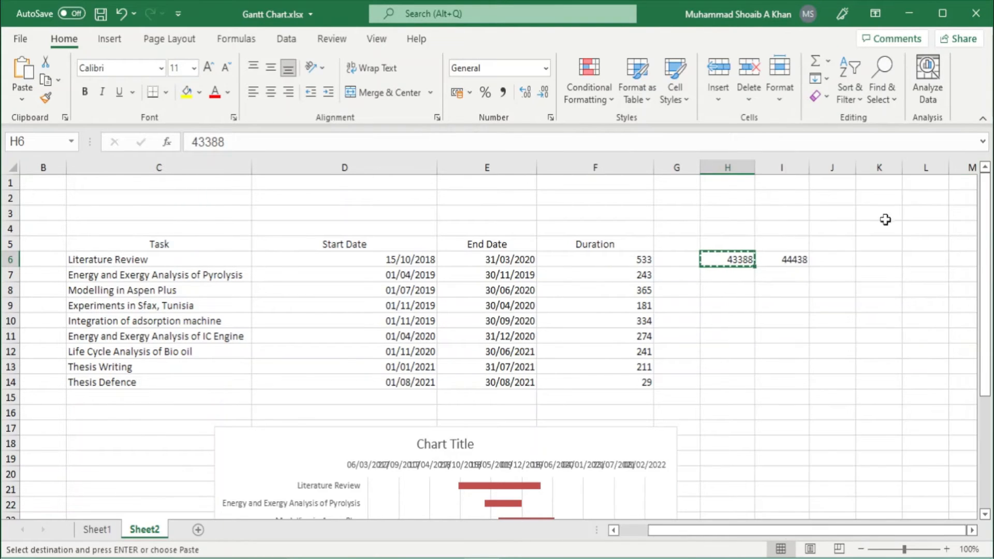
left_click(575, 468)
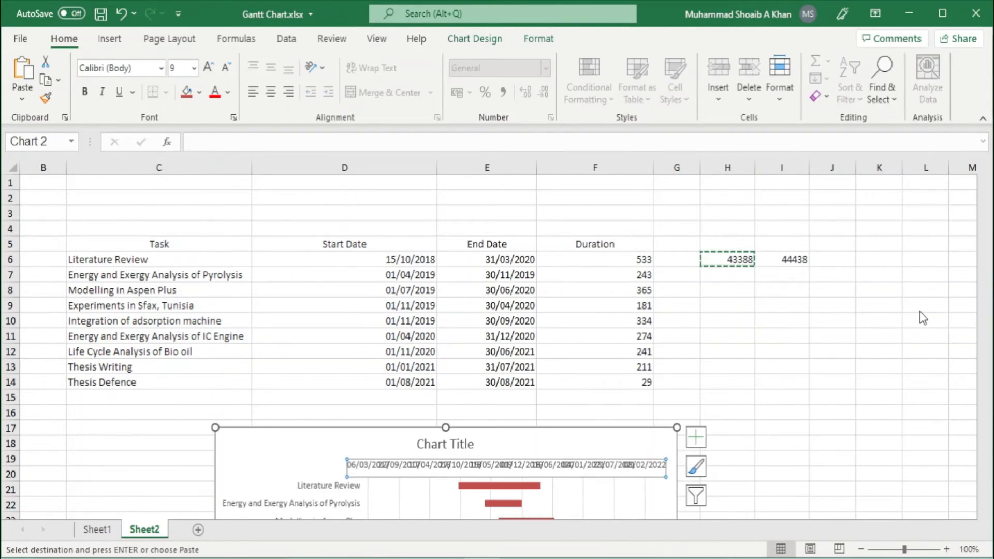
left_click(921, 303)
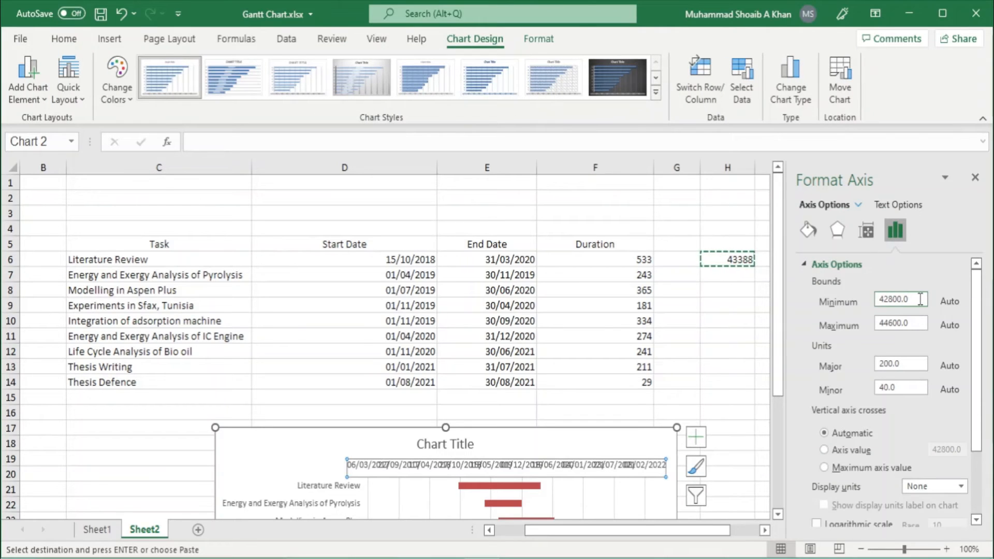
key("BackSpace")
key("BackSpace")
key("BackSpace")
key("BackSpace")
key("BackSpace")
key("BackSpace")
key("ctrl+v")
left_click(974, 178)
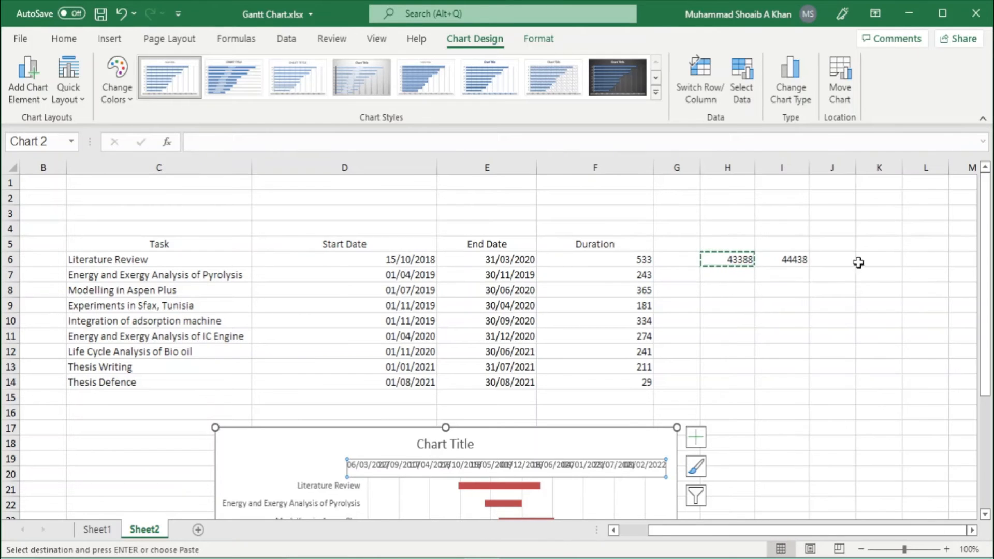
Step: Set the date axis maximum bound to 44438, the serial number in cell I6
left_click(790, 258)
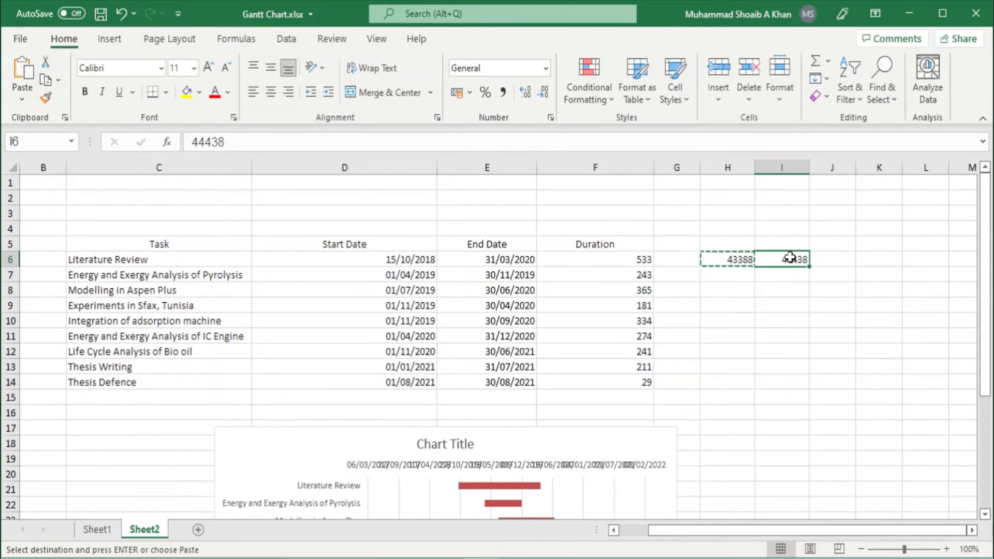
key("ctrl+c")
left_click(552, 468)
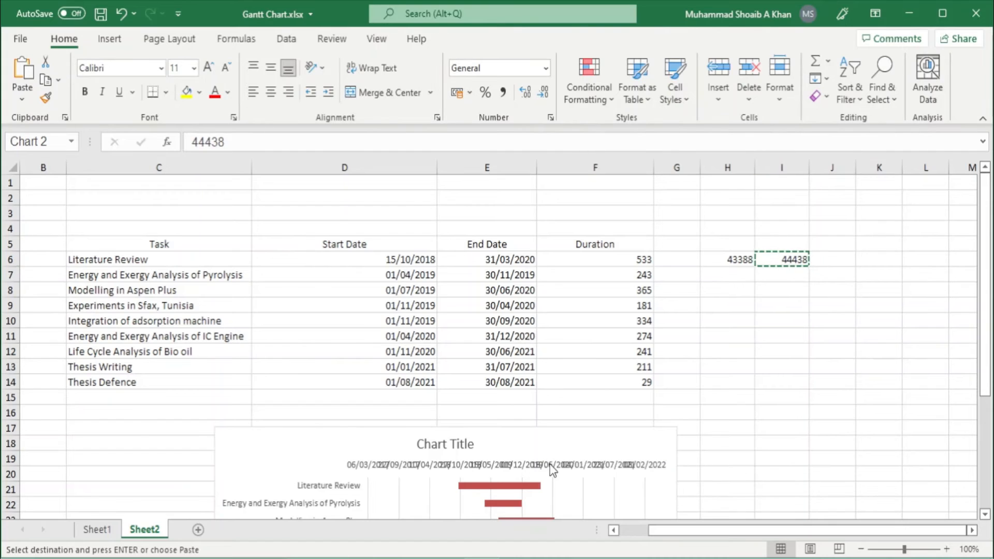
double_click(552, 467)
left_click(921, 326)
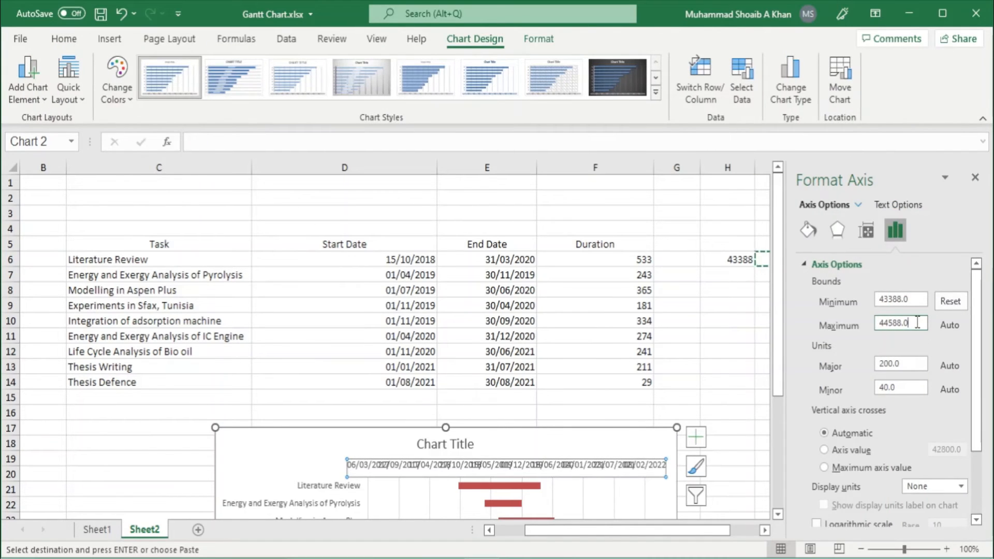
key("BackSpace")
key("BackSpace")
key("BackSpace")
key("BackSpace")
key("BackSpace")
key("BackSpace")
key("BackSpace")
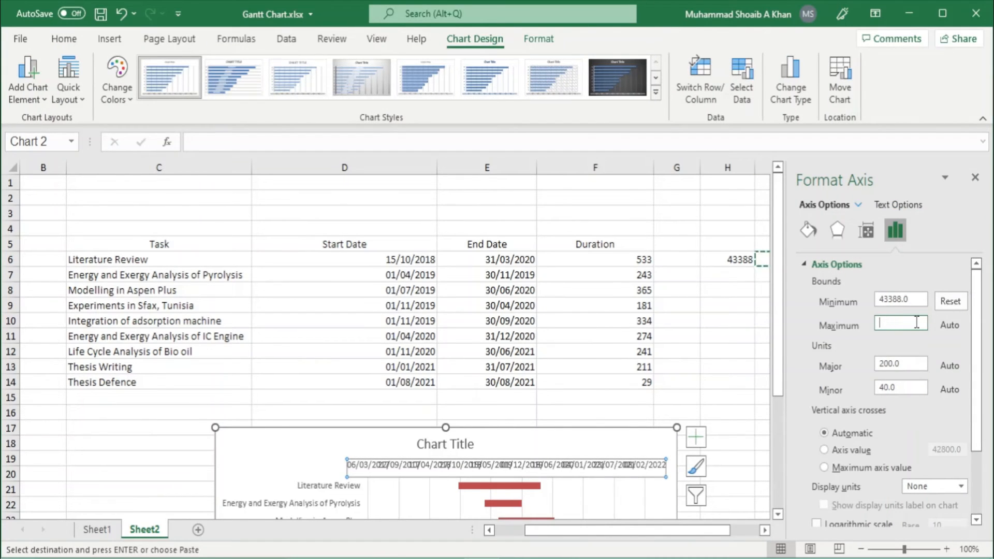
type("44438")
left_click(741, 353)
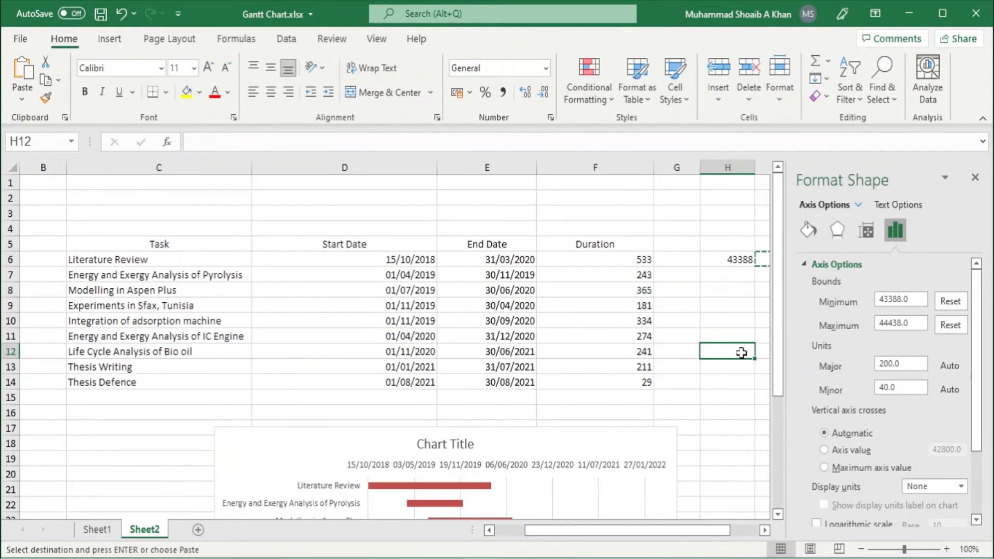
Step: Close the axis formatting options and apply the dark-background chart style with bevelled bars to the Gantt chart
left_click(976, 179)
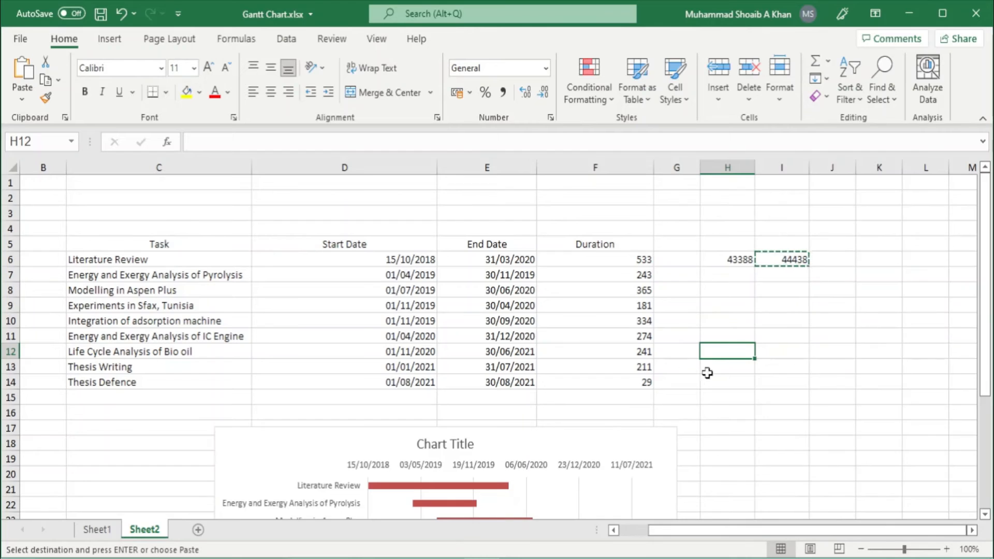
scroll(709, 373, "down", 4)
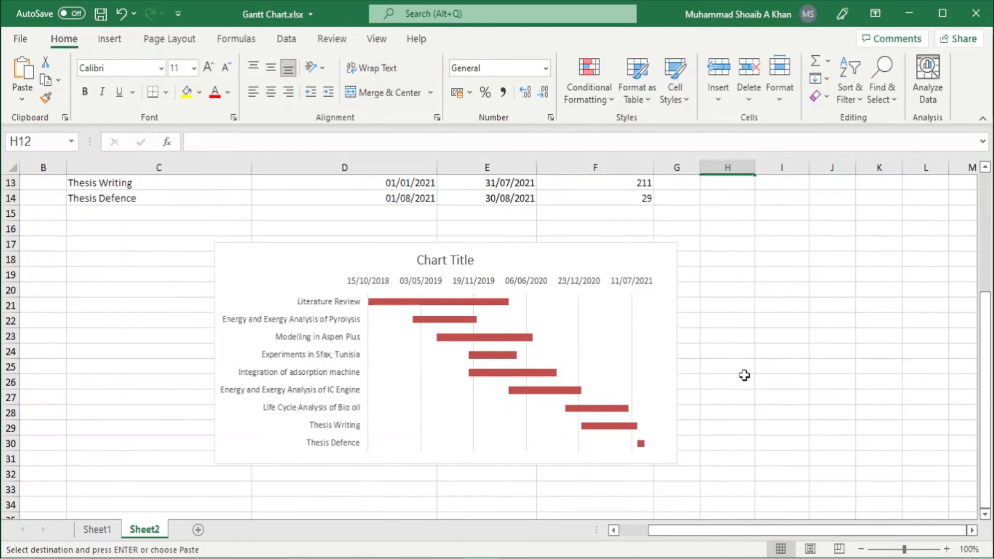
scroll(744, 374, "up", 4)
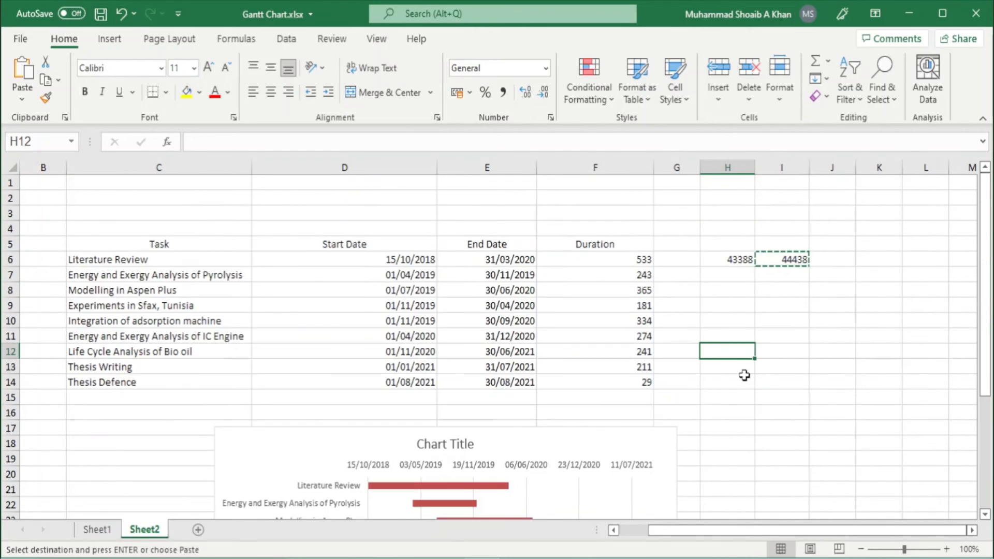
scroll(744, 375, "down", 3)
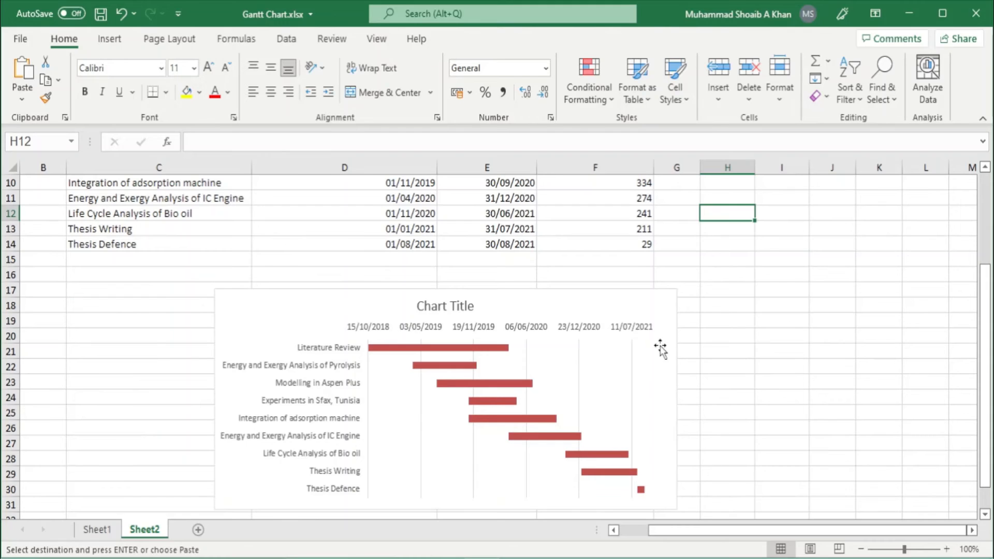
left_click(546, 331)
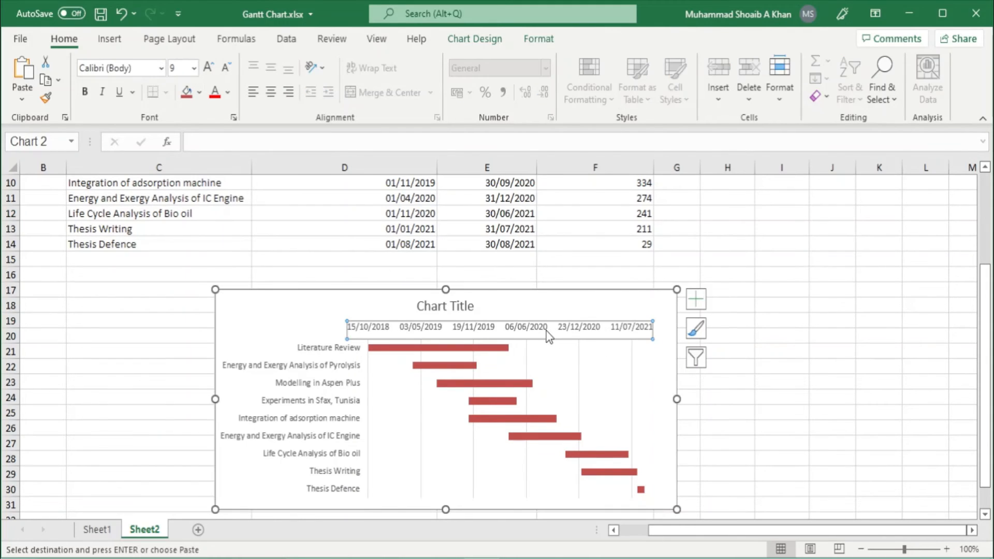
left_click(579, 304)
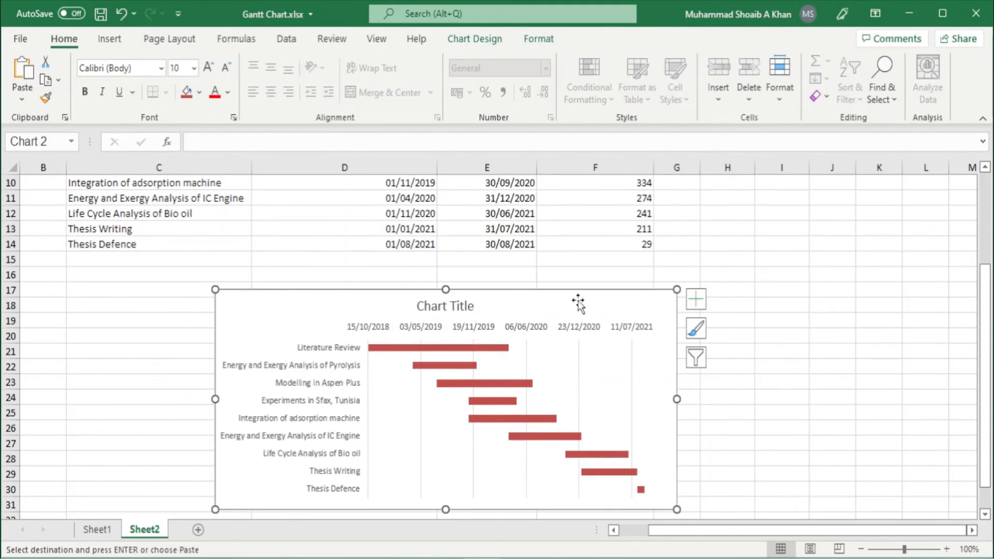
left_click(479, 39)
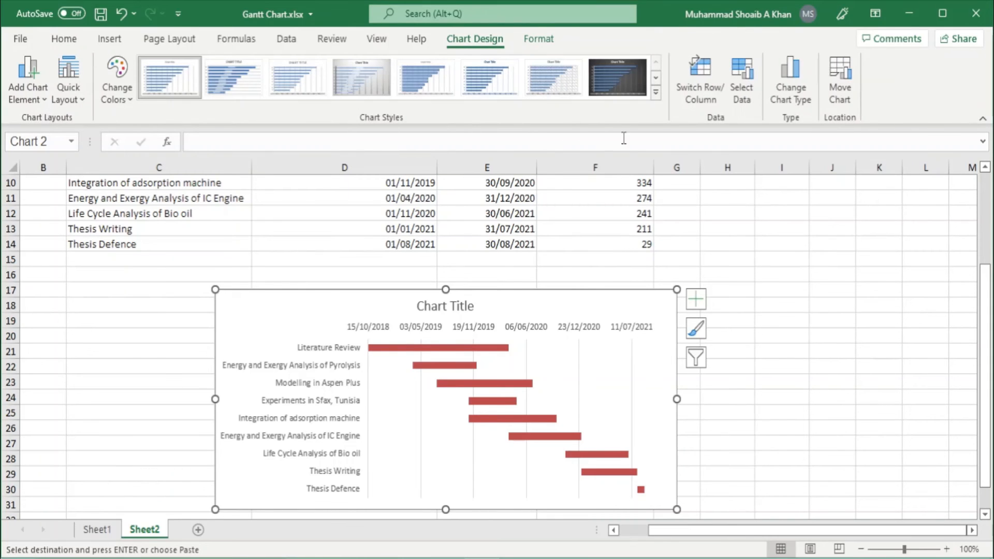
left_click(633, 79)
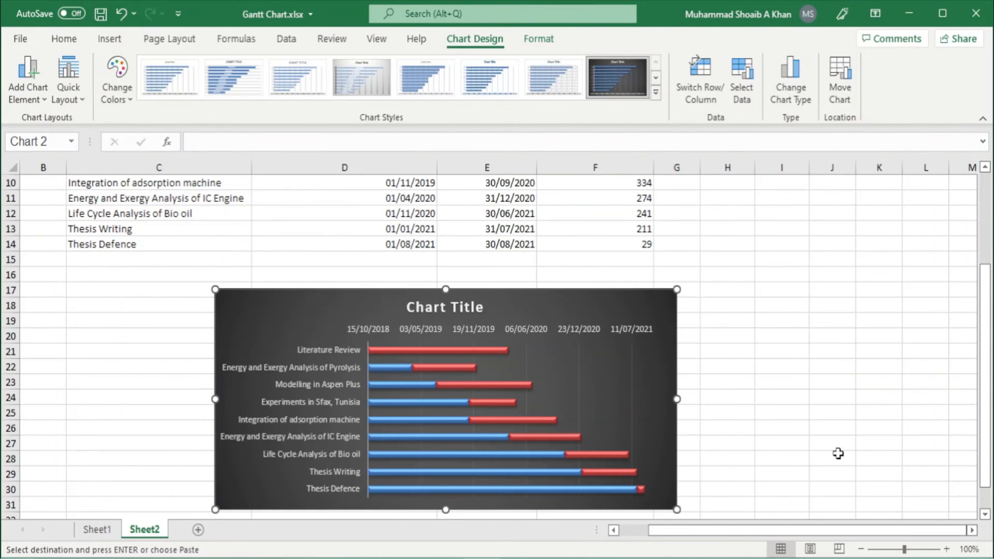
Step: Hide the blue start-date bars by setting the whole start-date series to No fill
scroll(794, 448, "down", 1)
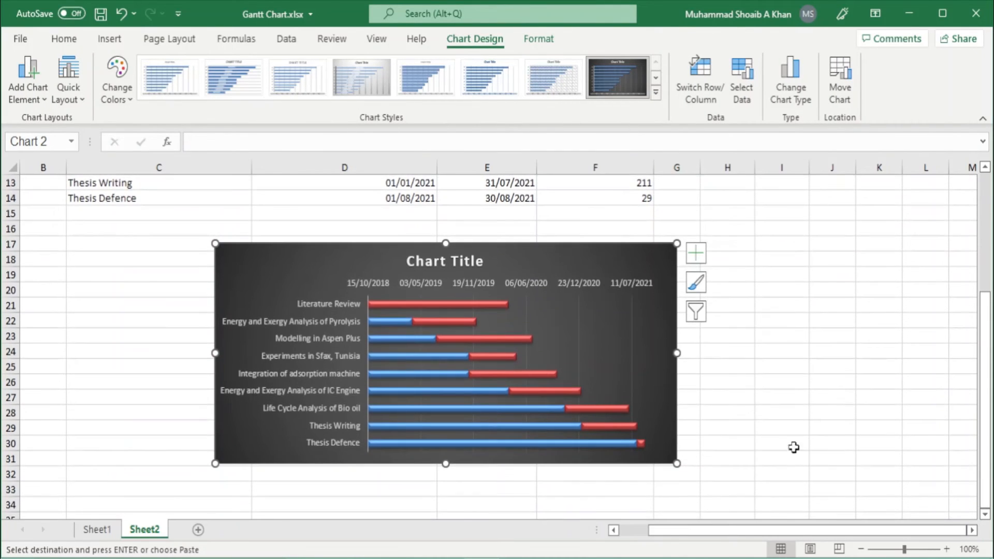
left_click(384, 322)
double_click(384, 322)
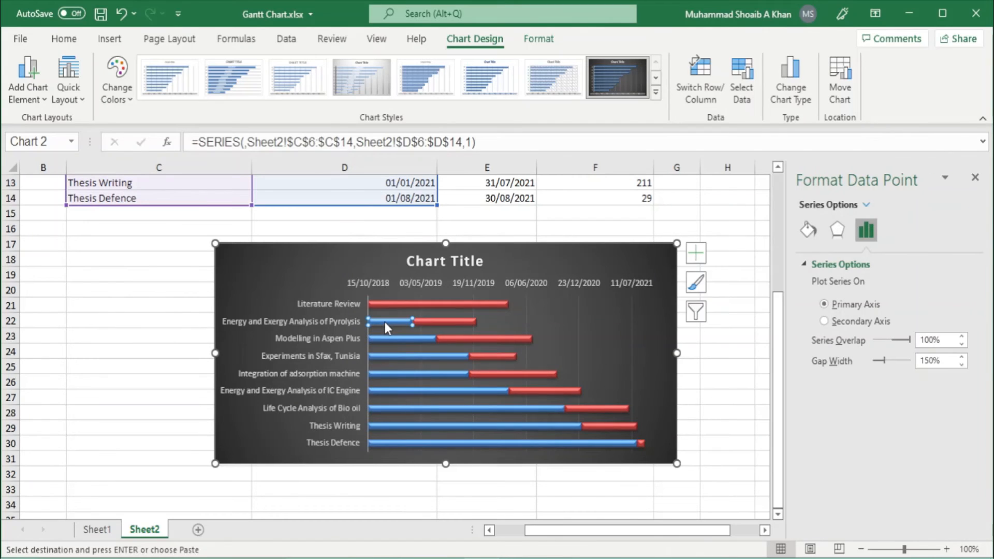
left_click(808, 229)
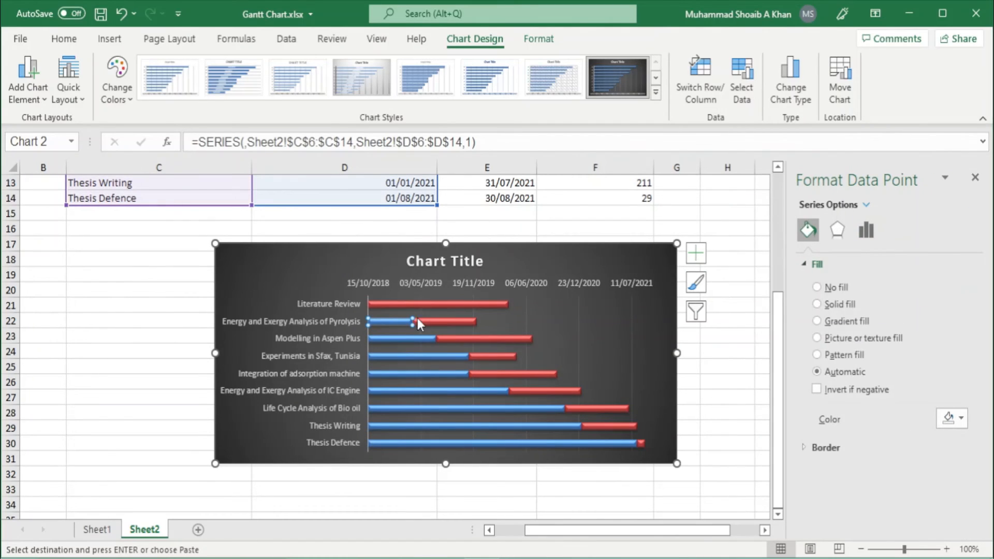
left_click(348, 268)
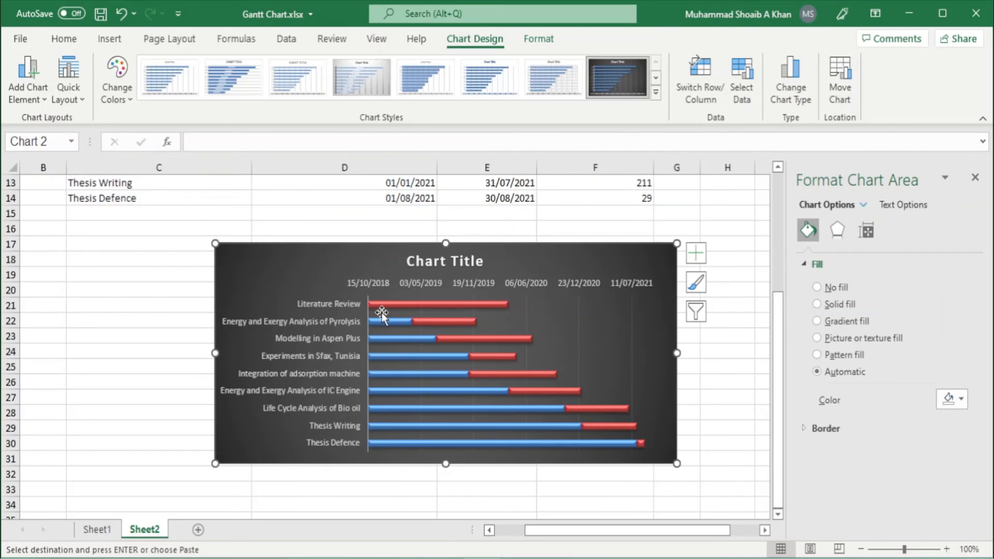
left_click(389, 327)
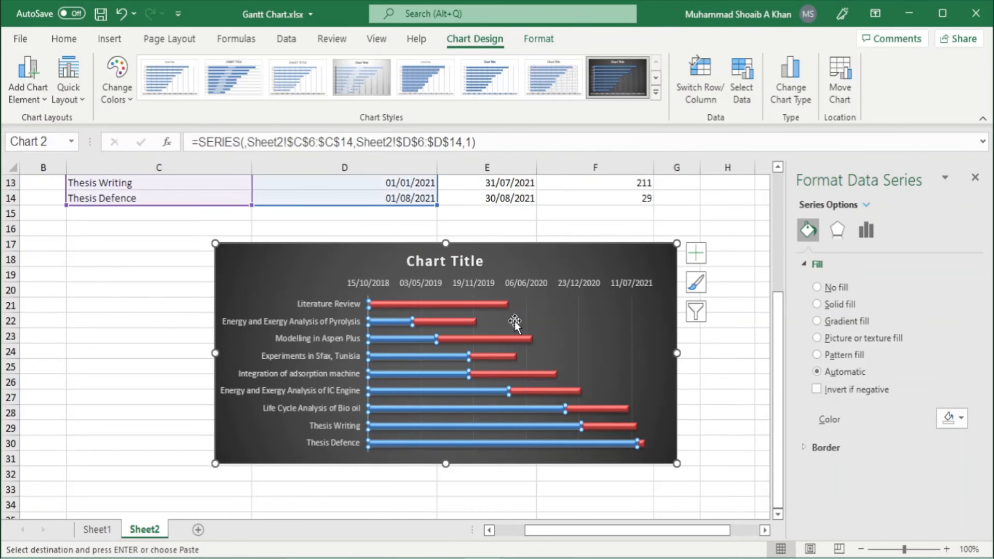
left_click(816, 287)
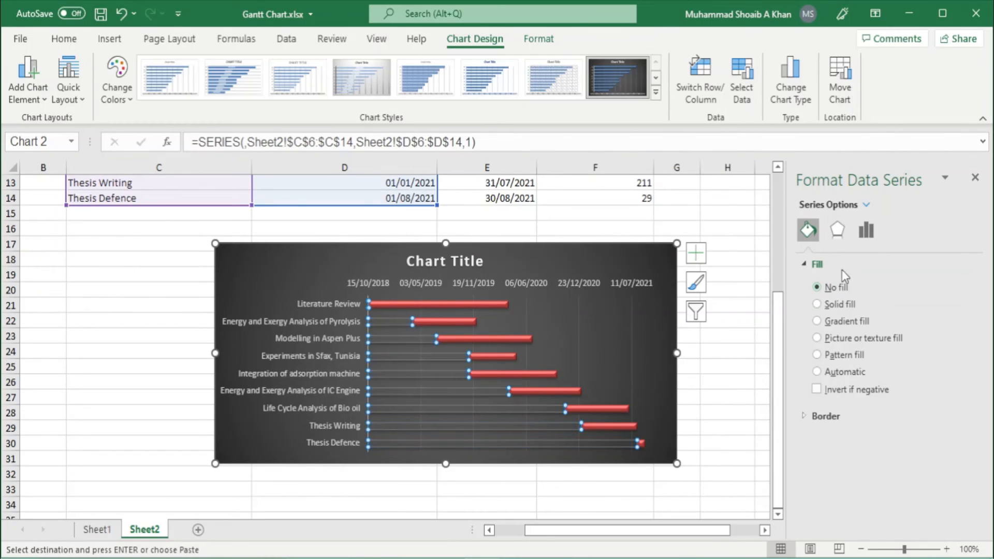
left_click(975, 177)
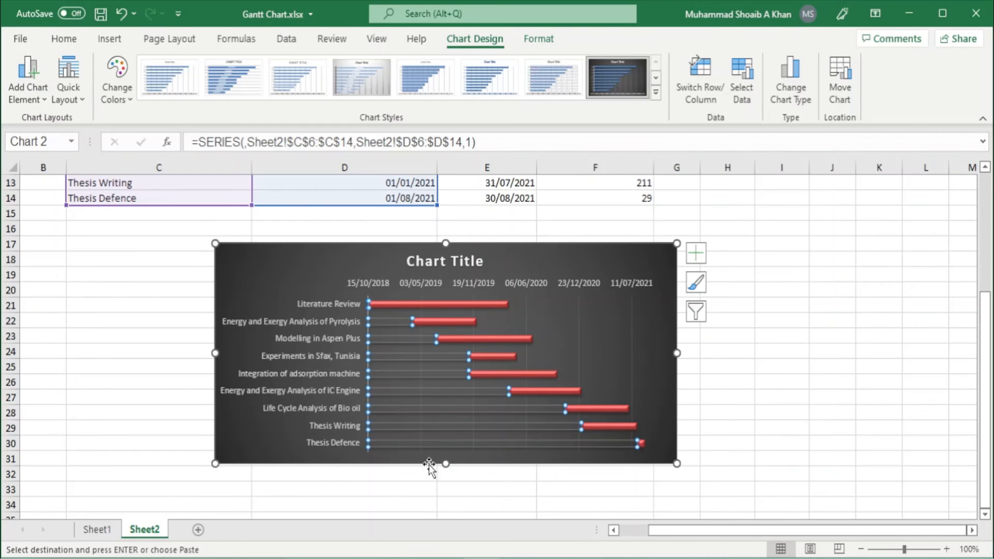
Step: Enlarge the chart so it extends down to about row 33 and across to the end of column I
left_click_drag(444, 465, 455, 491)
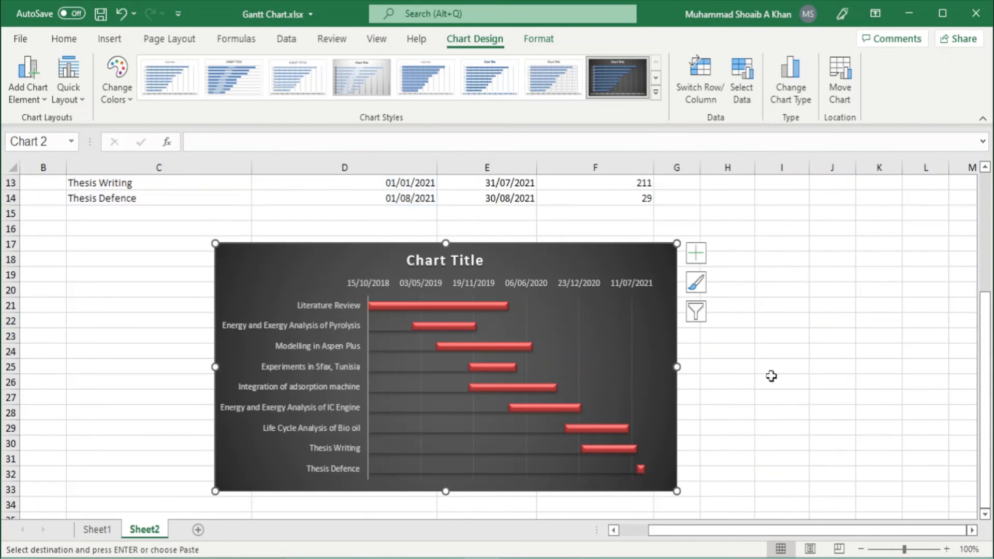
left_click_drag(678, 367, 801, 368)
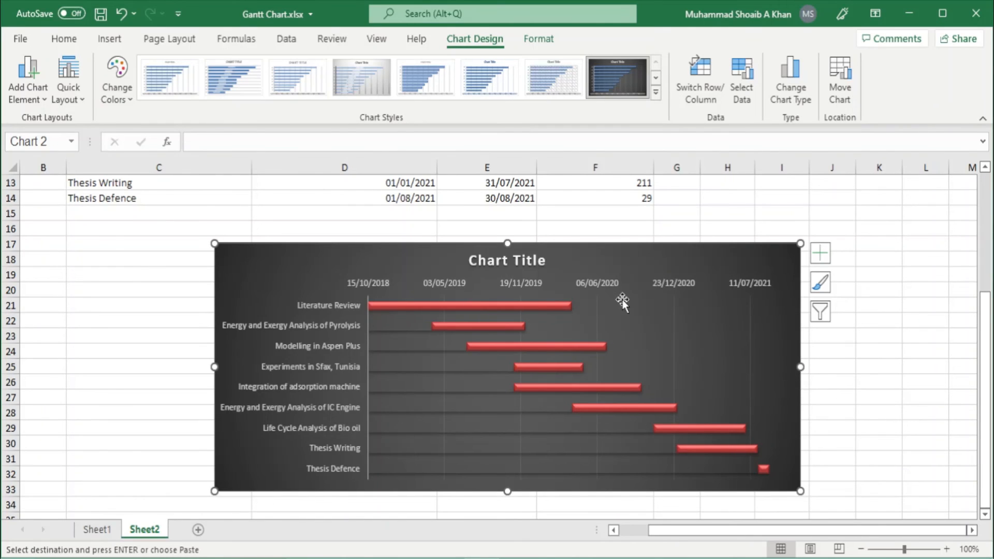
Step: Replace the chart title with "Planning of three years of my Thesis" and deselect the chart
left_click(505, 259)
left_click(544, 261)
key("BackSpace")
key("BackSpace")
key("BackSpace")
key("BackSpace")
key("BackSpace")
key("BackSpace")
key("BackSpace")
key("BackSpace")
key("BackSpace")
key("BackSpace")
key("BackSpace")
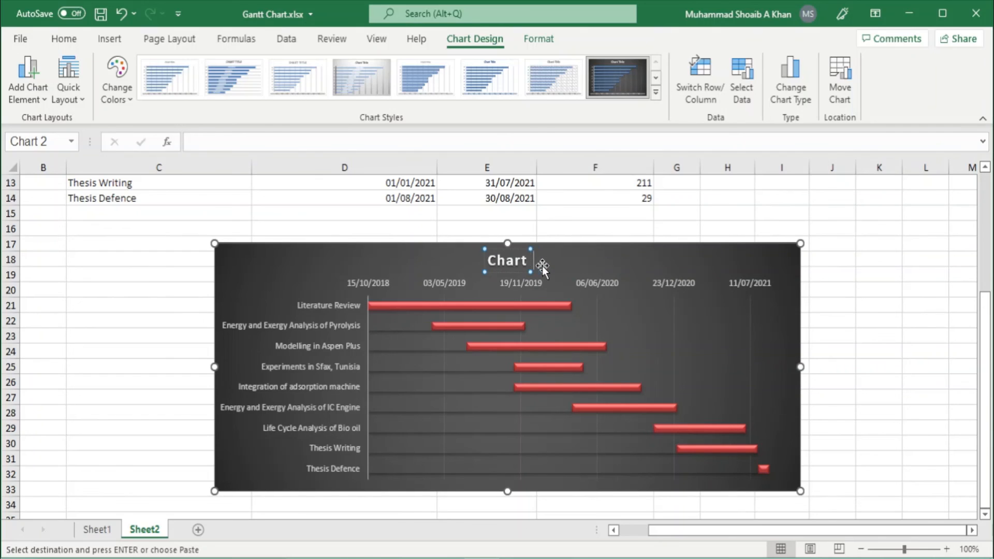
type("Planning of three y")
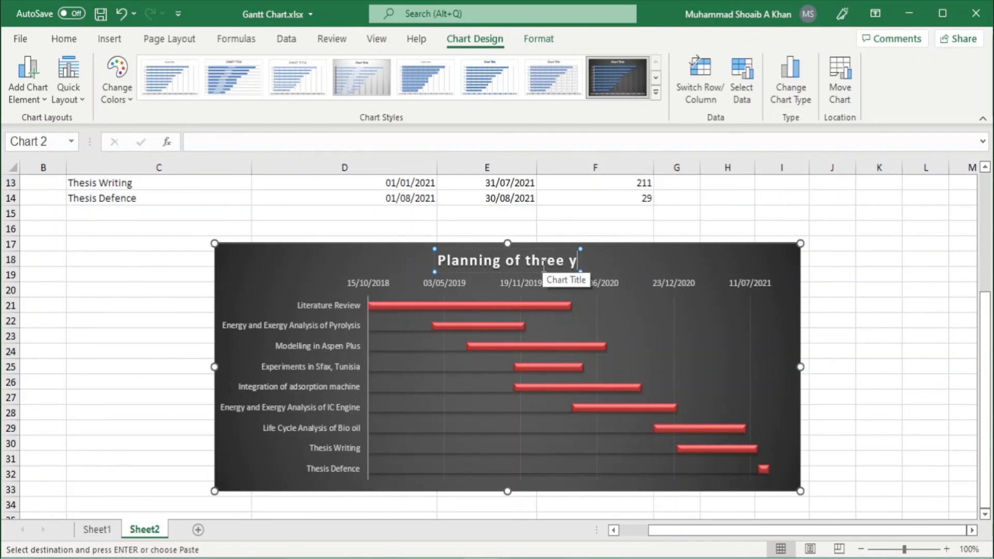
type("ears of my")
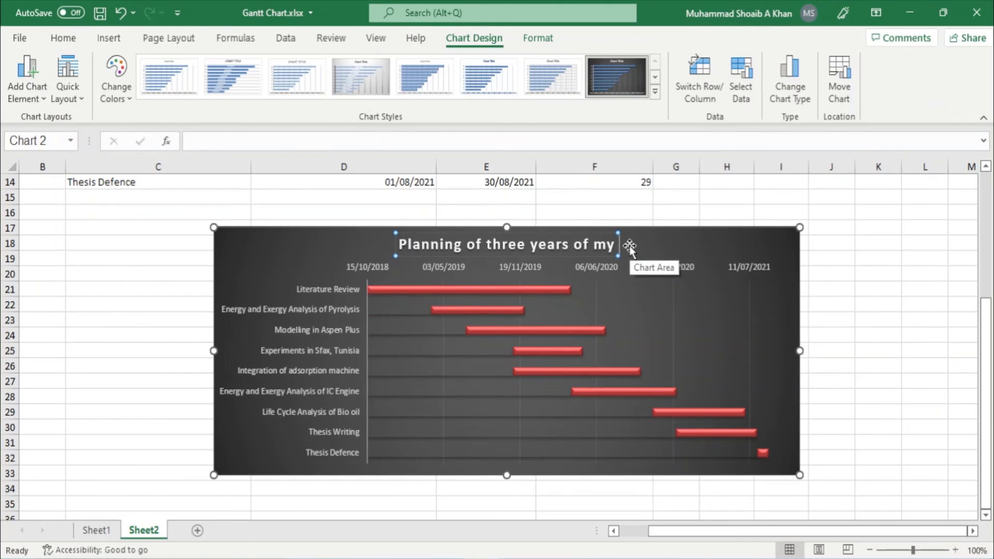
type("T")
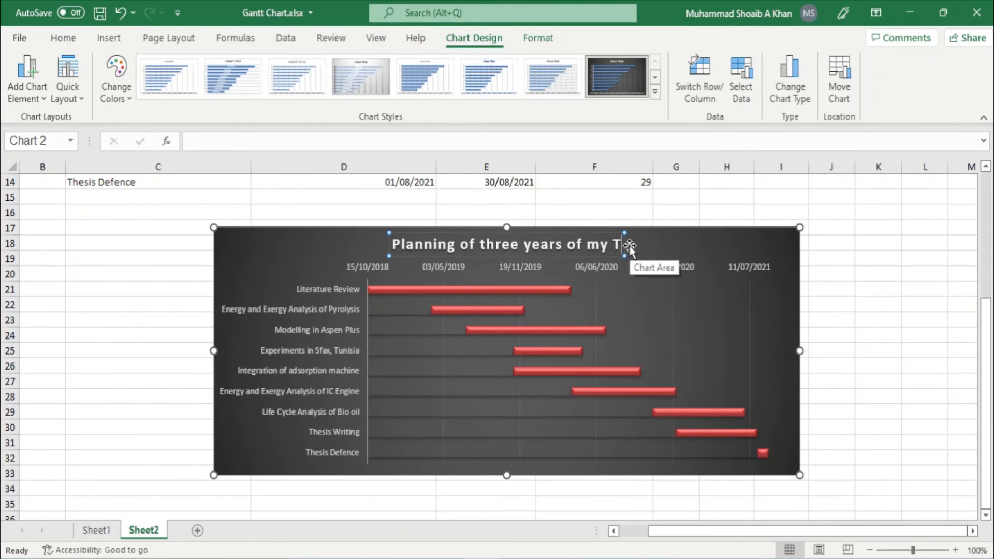
type("hesis")
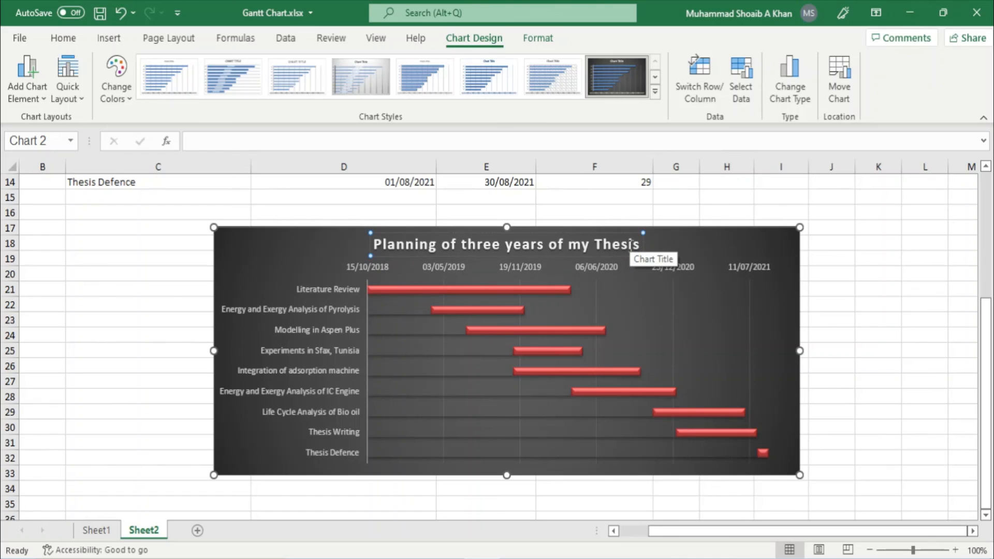
left_click(790, 339)
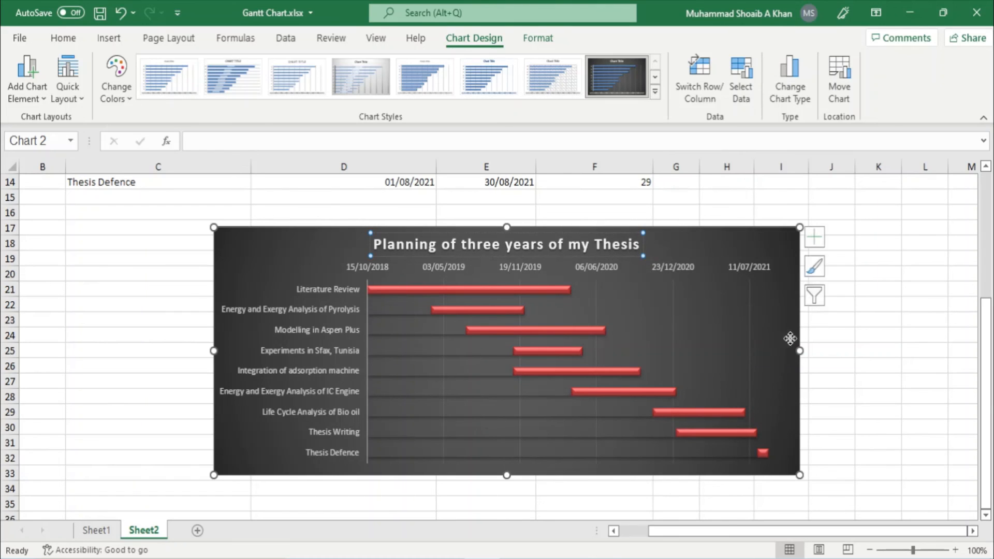
left_click(882, 350)
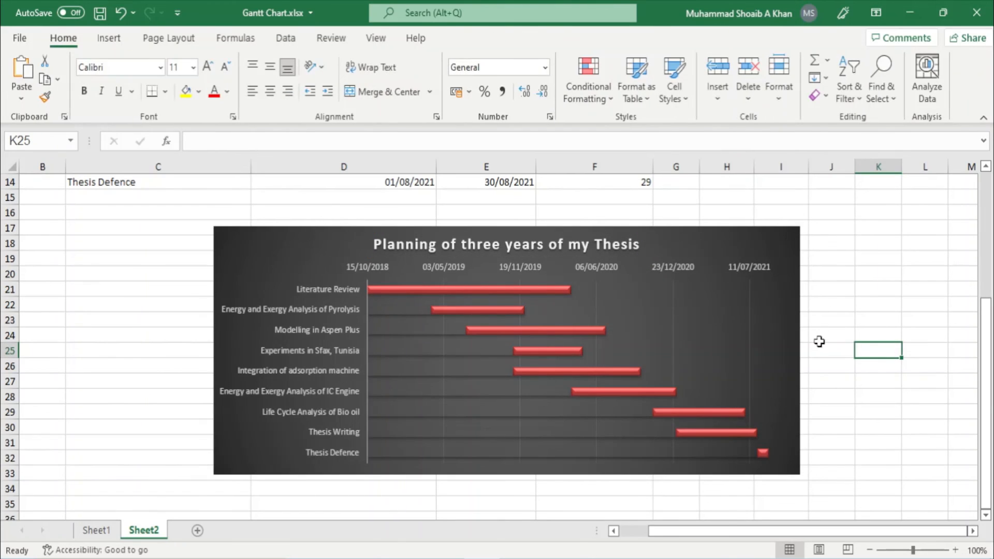